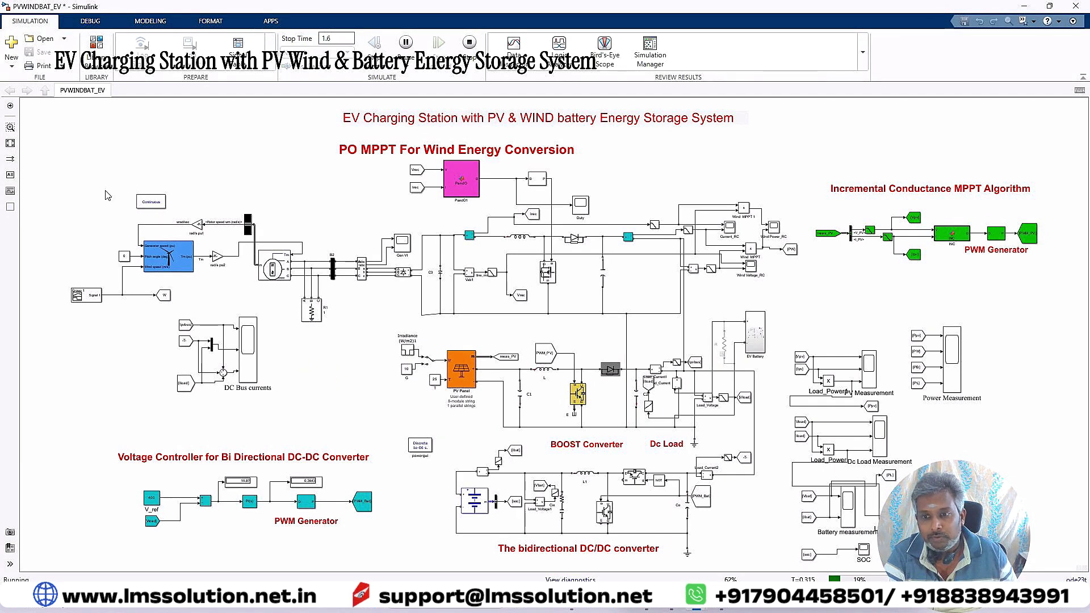
Examine the wind energy circuit from the turbine and synchronous generator through the rectifier to the converter stage
{"action": "left_click_drag", "start_coordinate": [84, 187], "coordinate": [337, 317]}
{"action": "left_click_drag", "start_coordinate": [334, 368], "coordinate": [334, 368]}
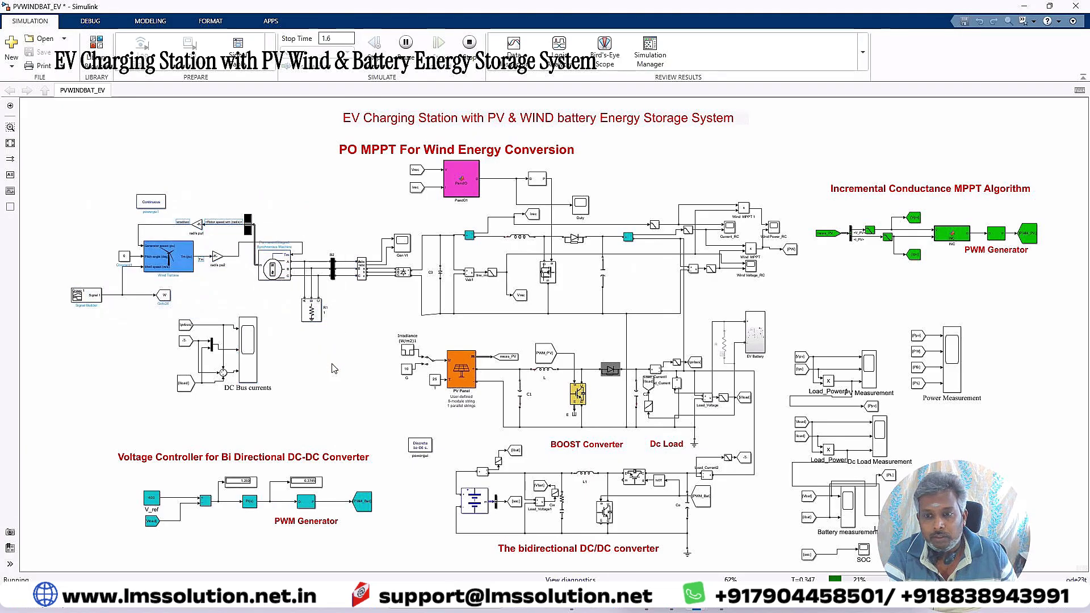
{"action": "left_click", "coordinate": [278, 278]}
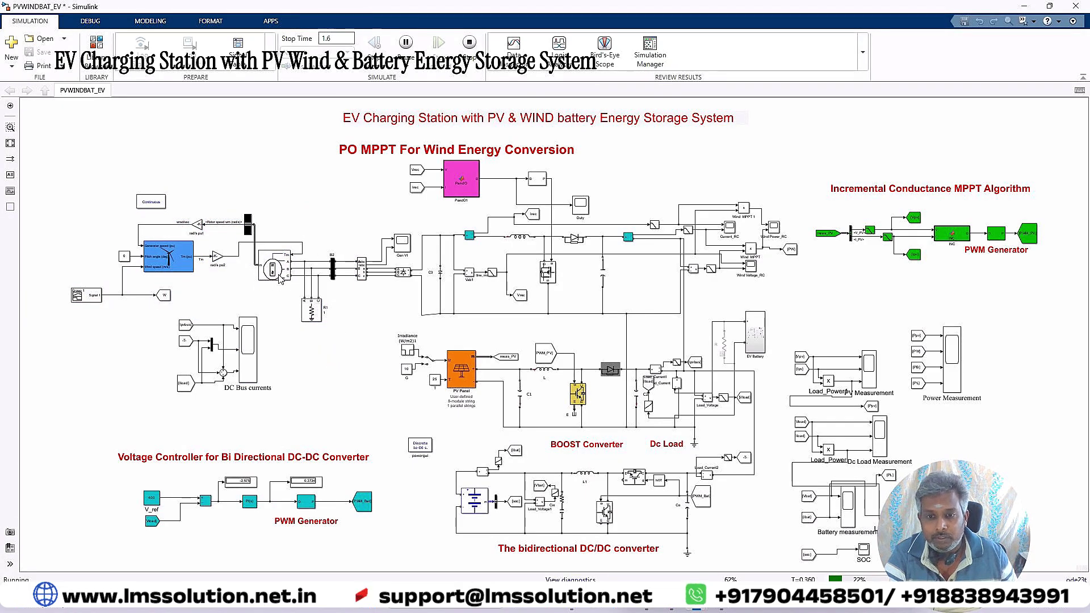
{"action": "left_click", "coordinate": [402, 275]}
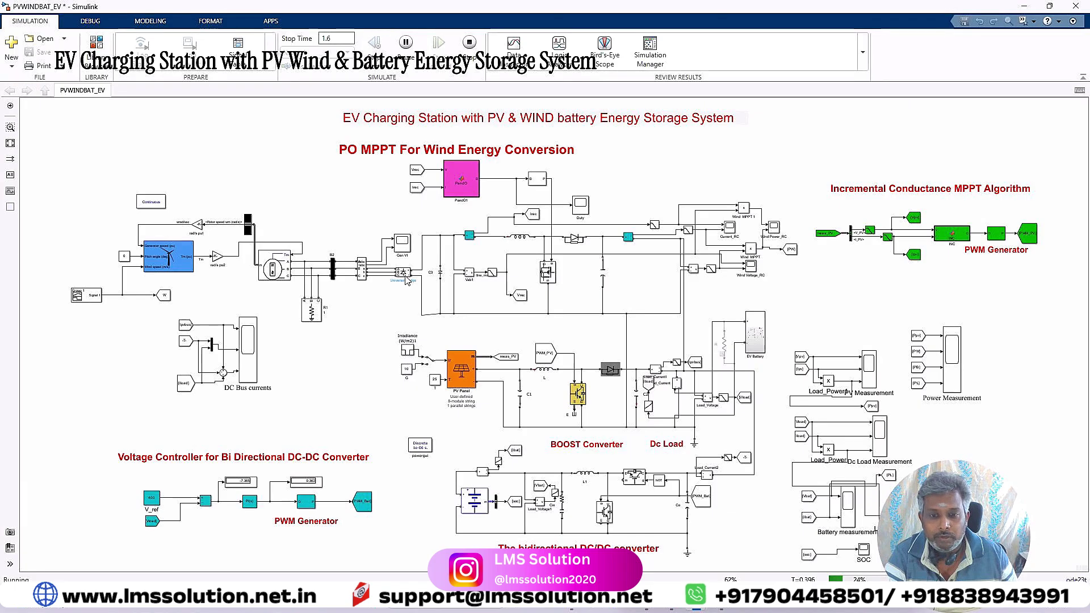
{"action": "left_click", "coordinate": [527, 230]}
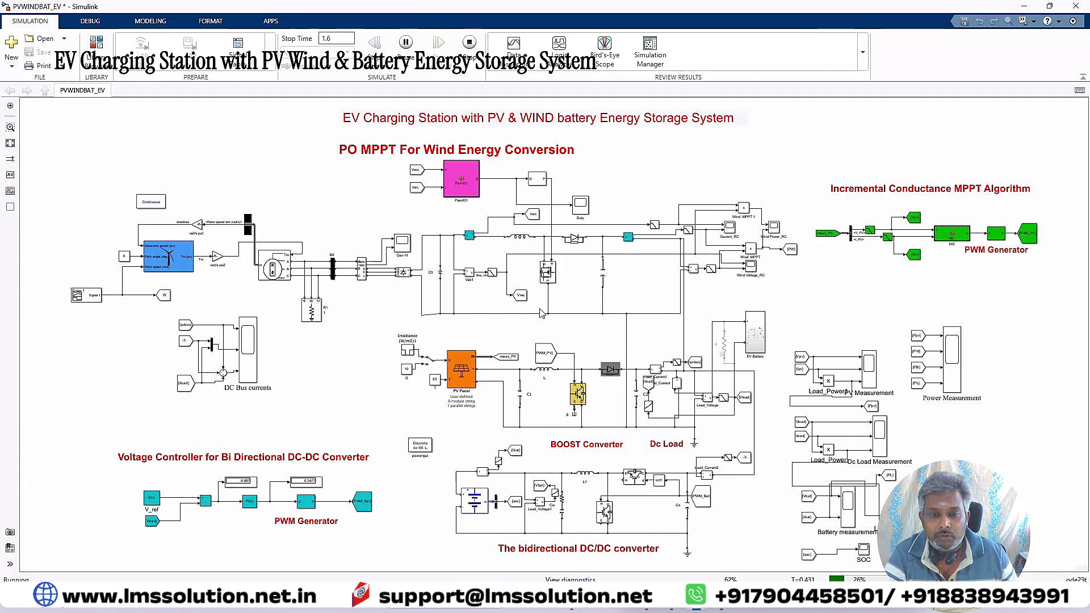
Review the if dP < 0 duty-cycle logic inside the wind MPPT function PandO1, return to the main model and locate its PWM generator
{"action": "left_click", "coordinate": [469, 181]}
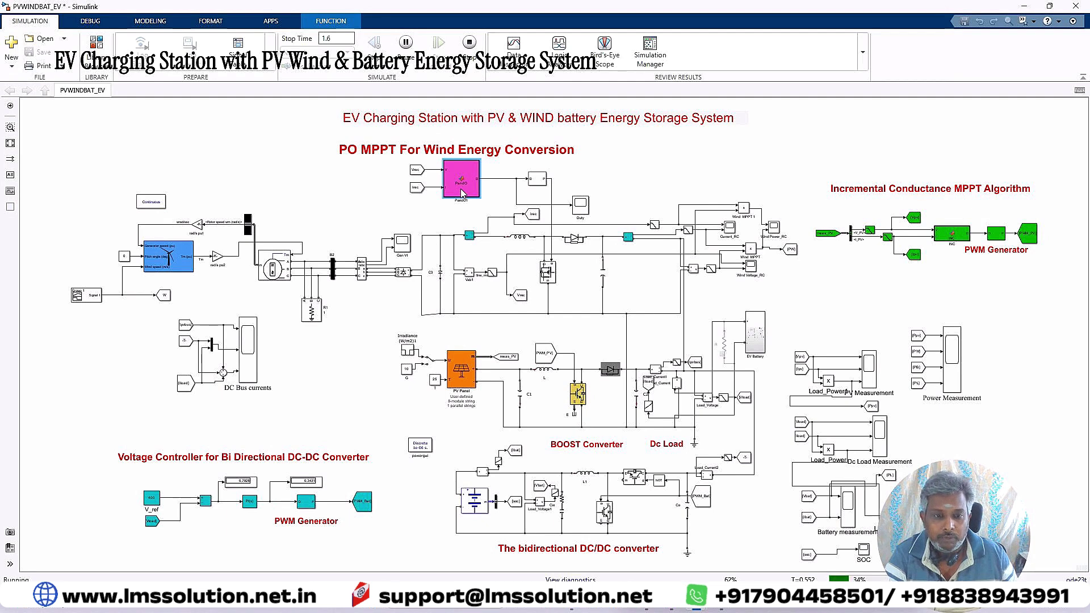
{"action": "double_click", "coordinate": [460, 192]}
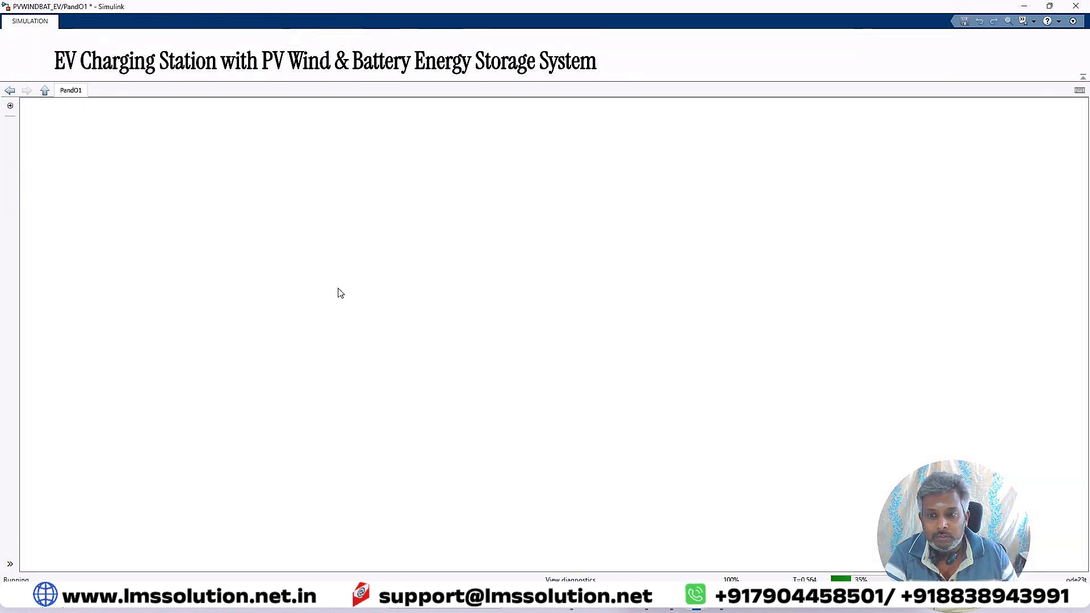
{"action": "left_click_drag", "start_coordinate": [78, 293], "coordinate": [198, 460]}
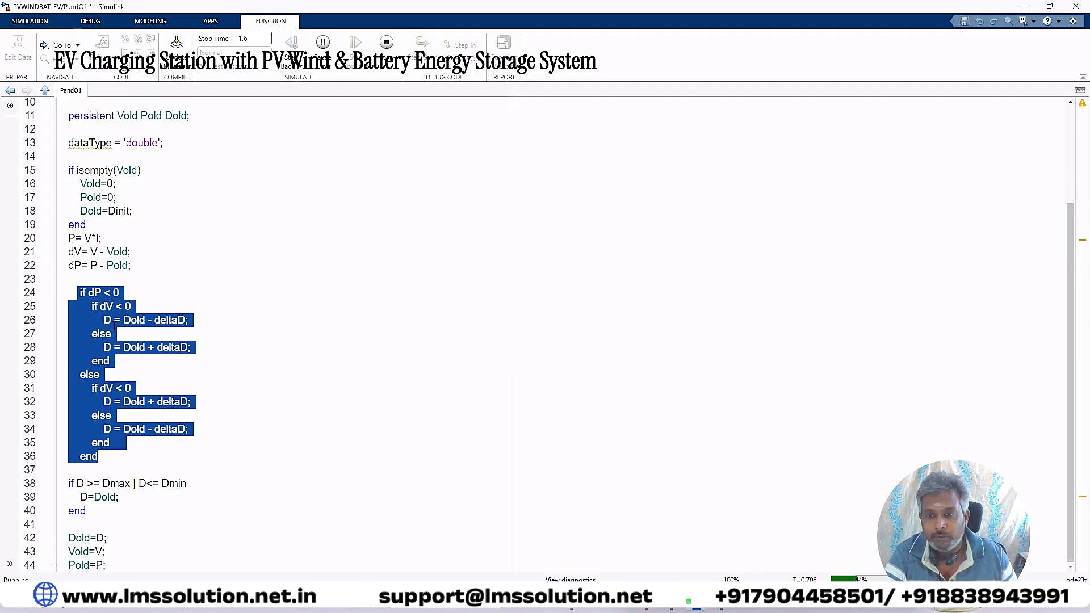
{"action": "left_click", "coordinate": [45, 91]}
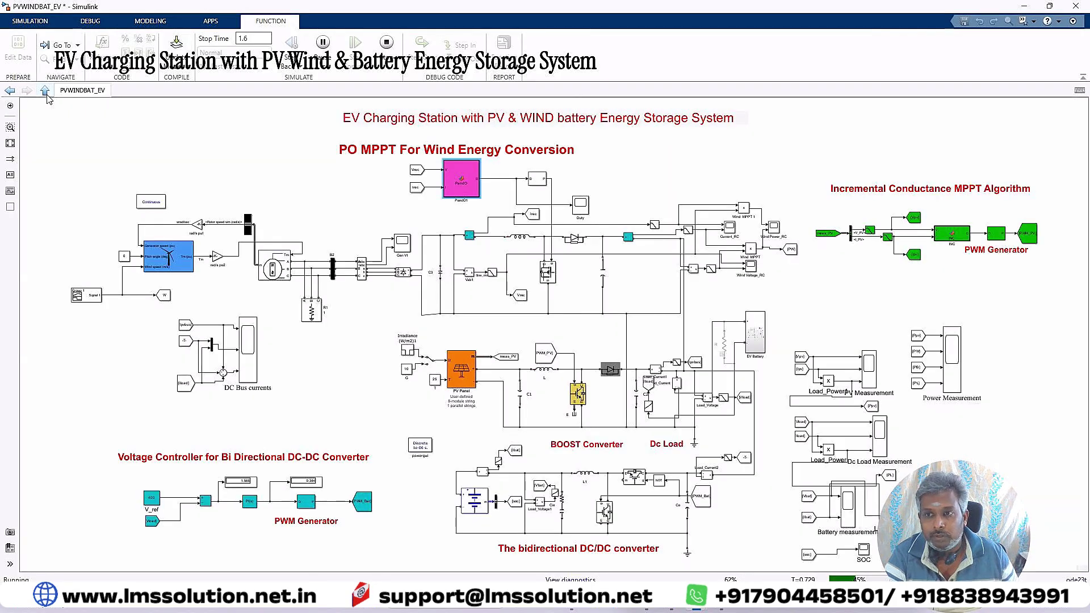
{"action": "left_click", "coordinate": [458, 193]}
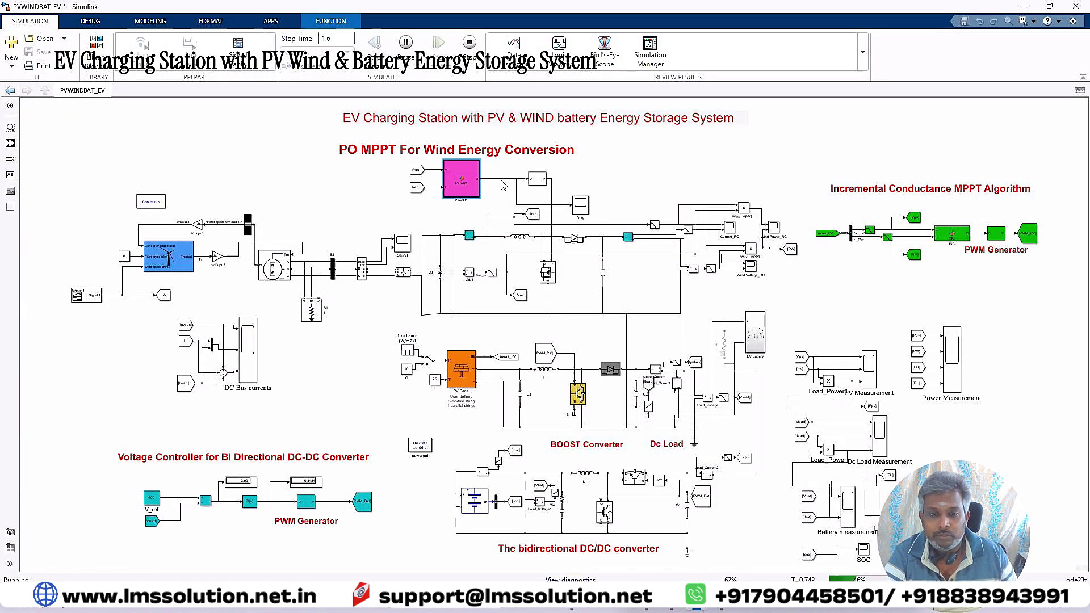
{"action": "left_click", "coordinate": [536, 184]}
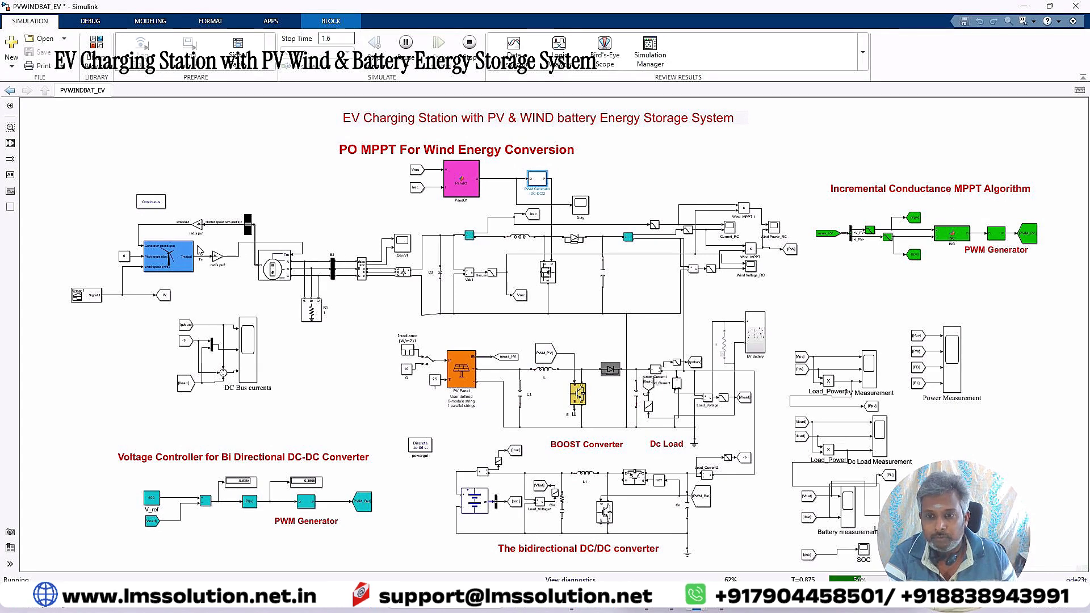
Review the Wind Turbine block's parameters and close them
{"action": "left_click", "coordinate": [171, 259]}
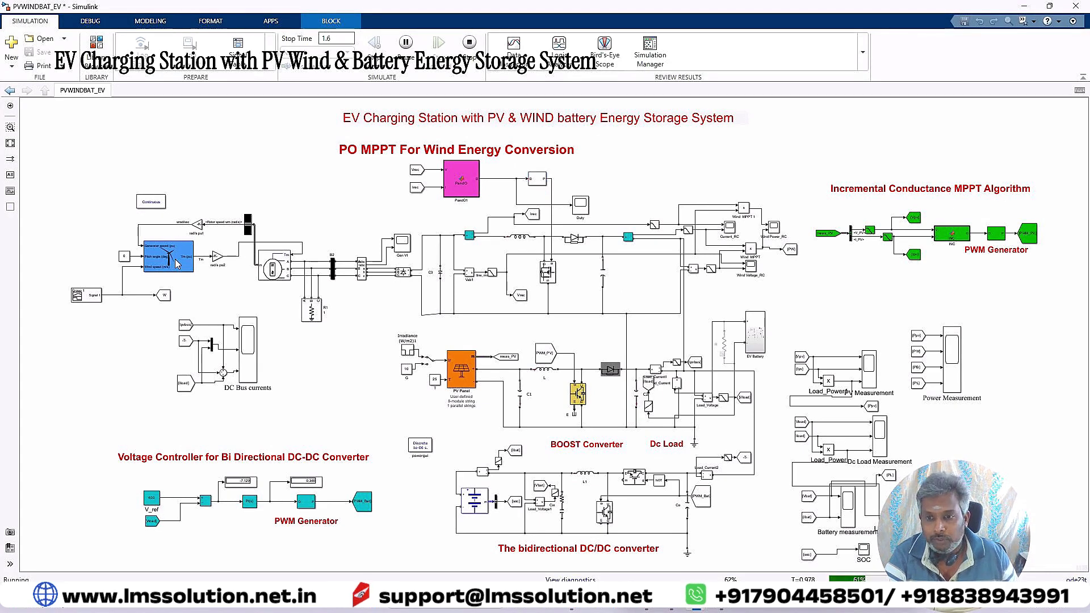
{"action": "double_click", "coordinate": [176, 262]}
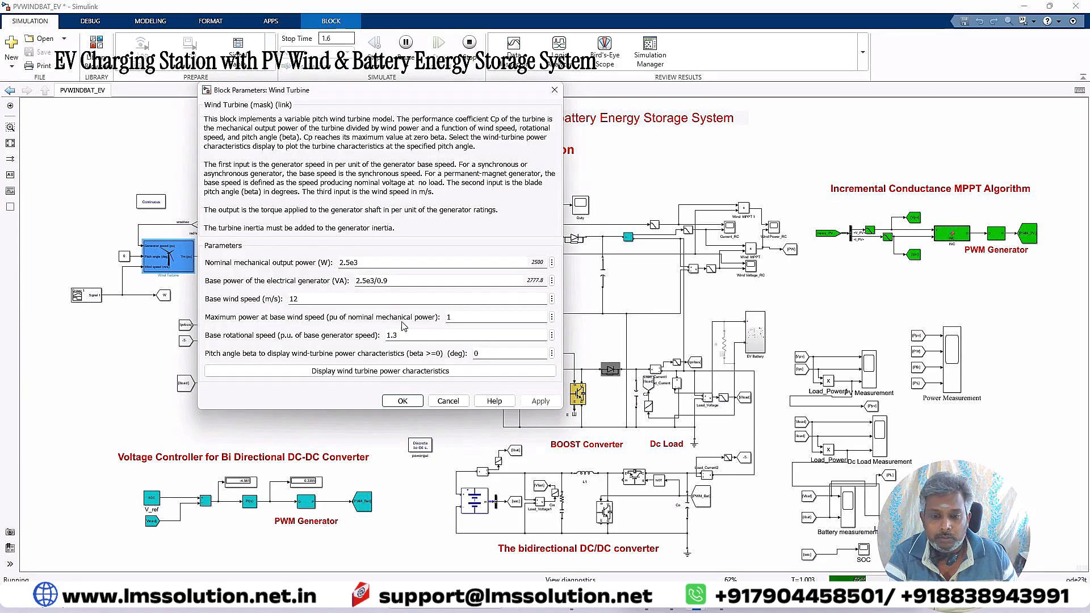
{"action": "left_click", "coordinate": [420, 402]}
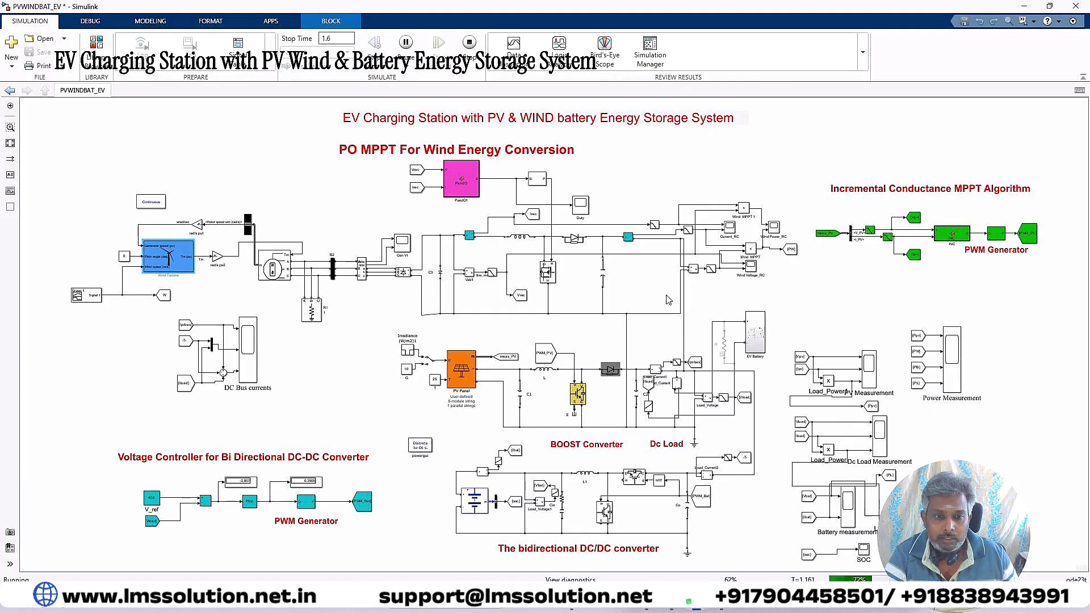
Plot the PV Panel's I-V and P-V characteristics at 25 deg.C and read the maximum power point on the 1 kW/m2 power curve
{"action": "double_click", "coordinate": [461, 383]}
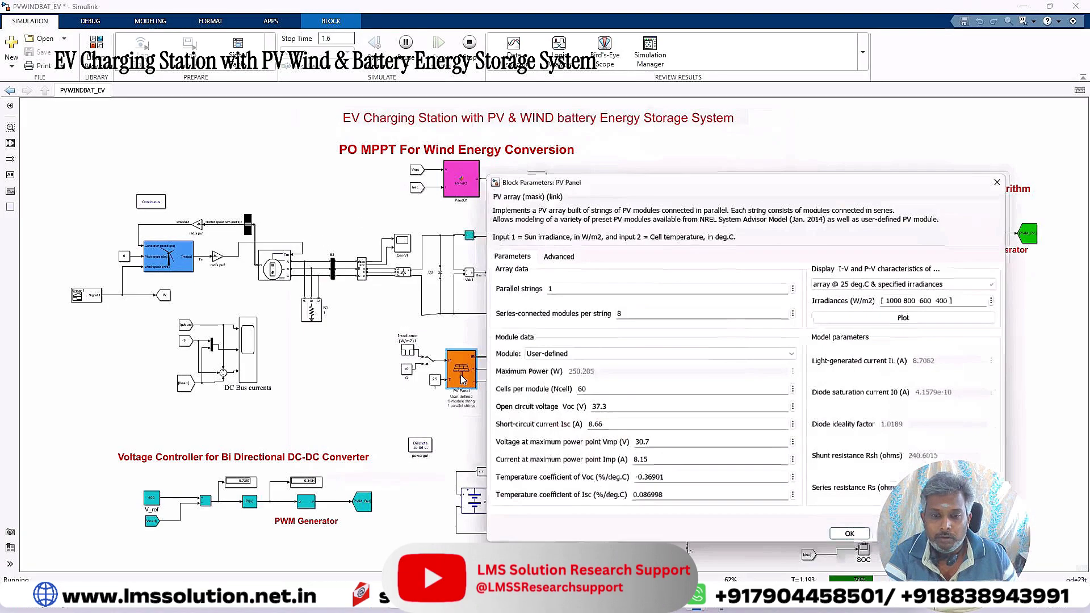
{"action": "left_click", "coordinate": [908, 317]}
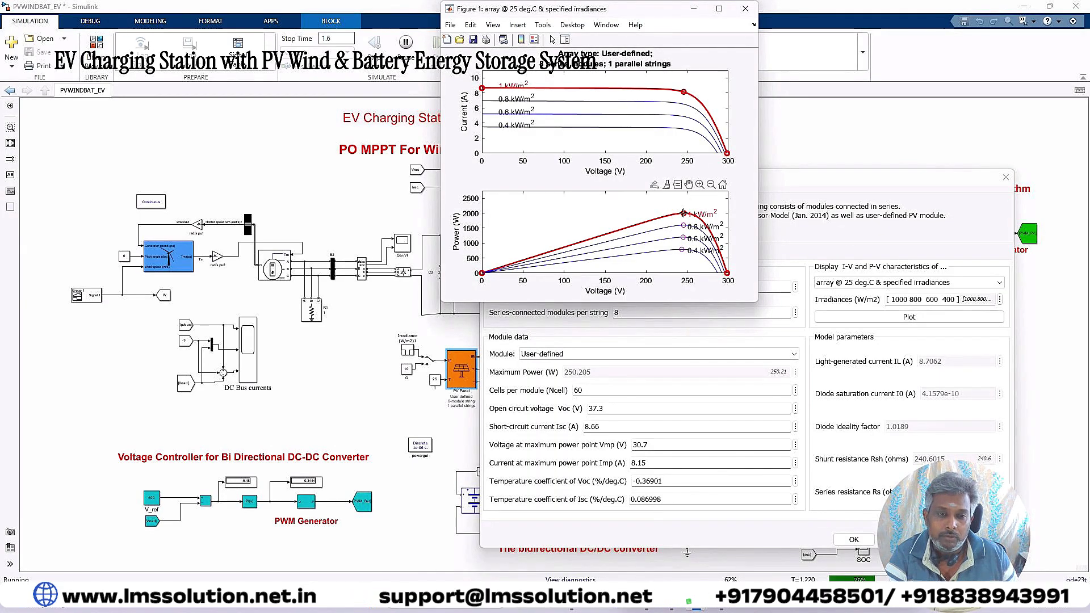
{"action": "left_click", "coordinate": [683, 213]}
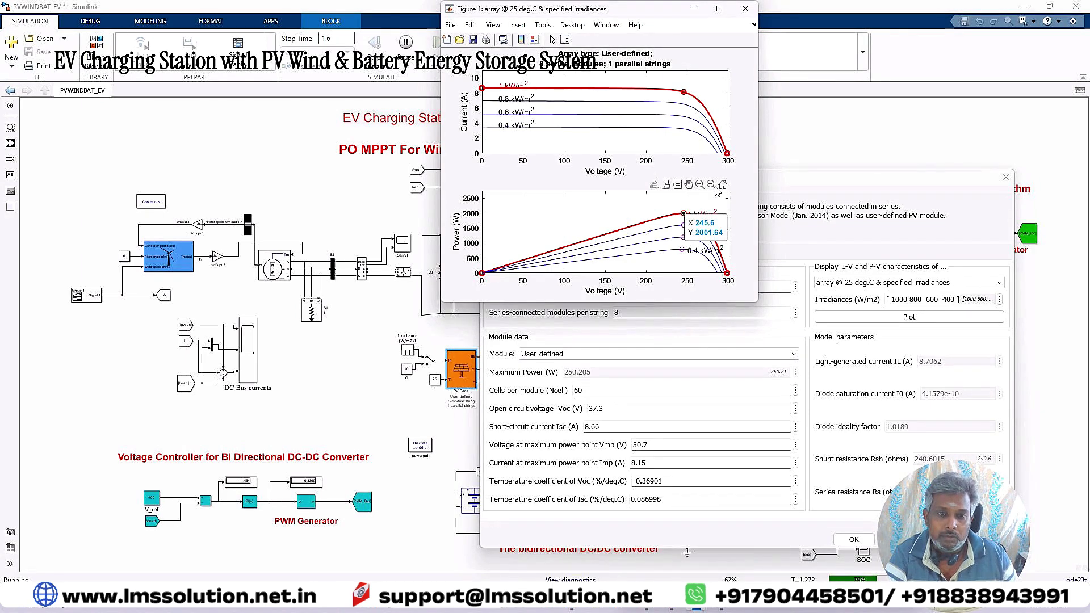
{"action": "left_click", "coordinate": [745, 9]}
{"action": "left_click", "coordinate": [853, 539]}
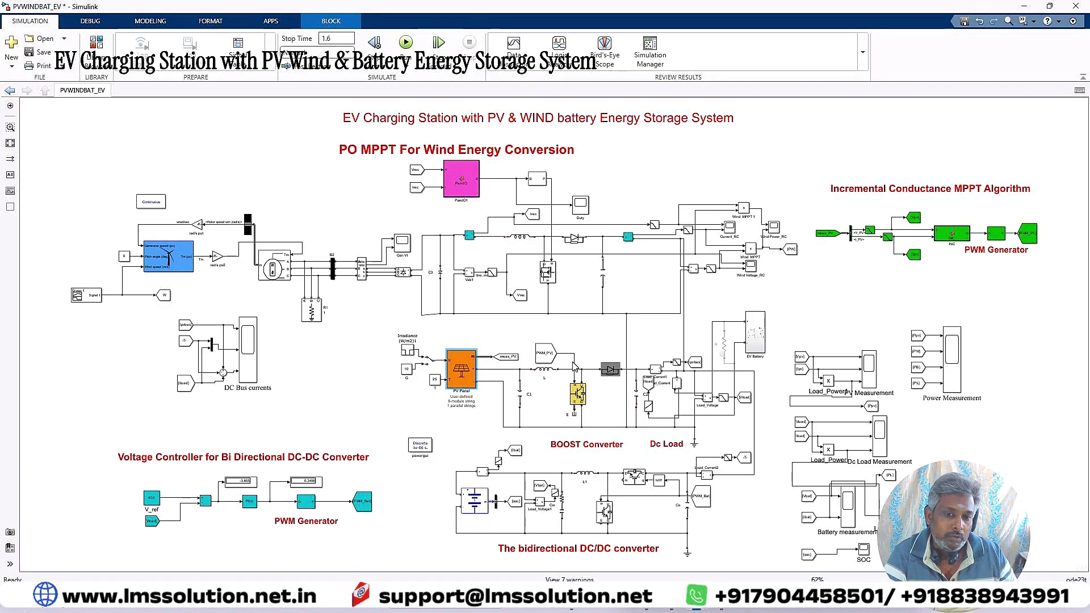
Examine the Incremental Conductance MPPT section, reviewing the INC function's duty-cycle code, the PWM generator and its output tag
{"action": "left_click_drag", "start_coordinate": [829, 160], "coordinate": [1037, 289]}
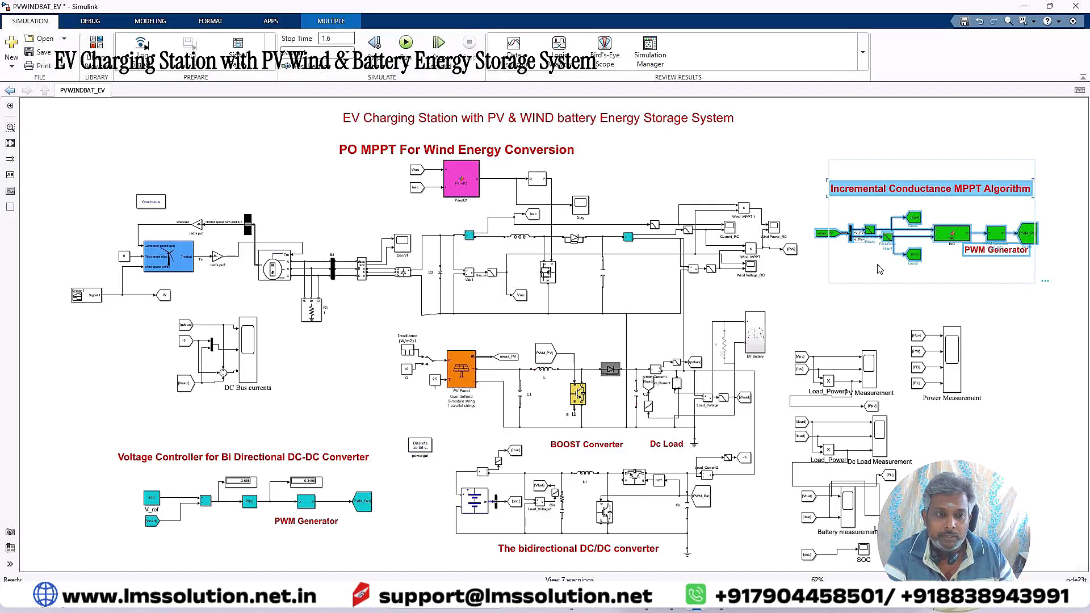
{"action": "left_click", "coordinate": [841, 312]}
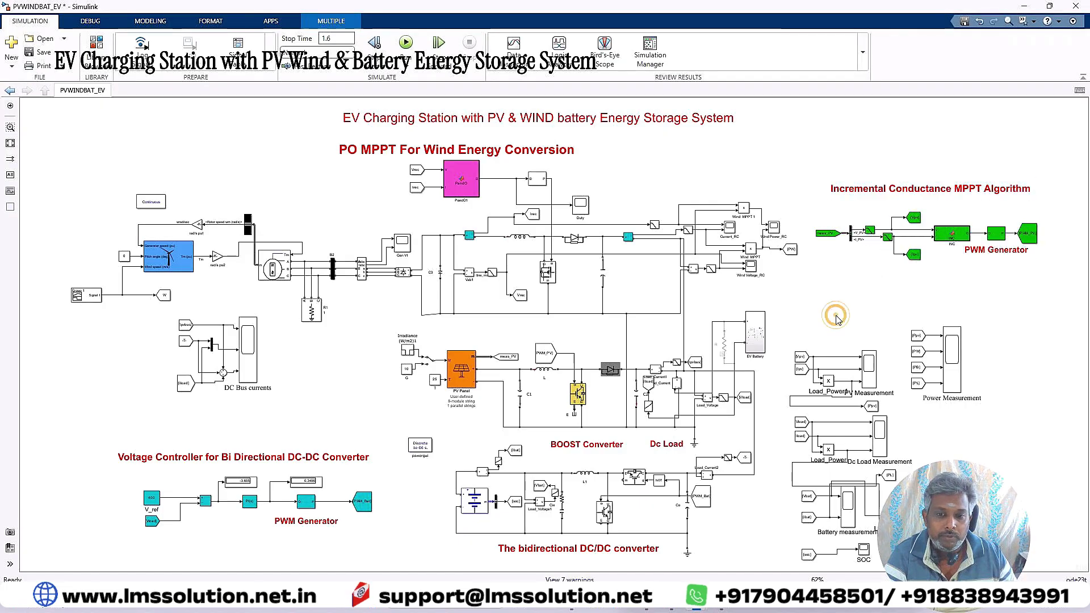
{"action": "left_click", "coordinate": [938, 234]}
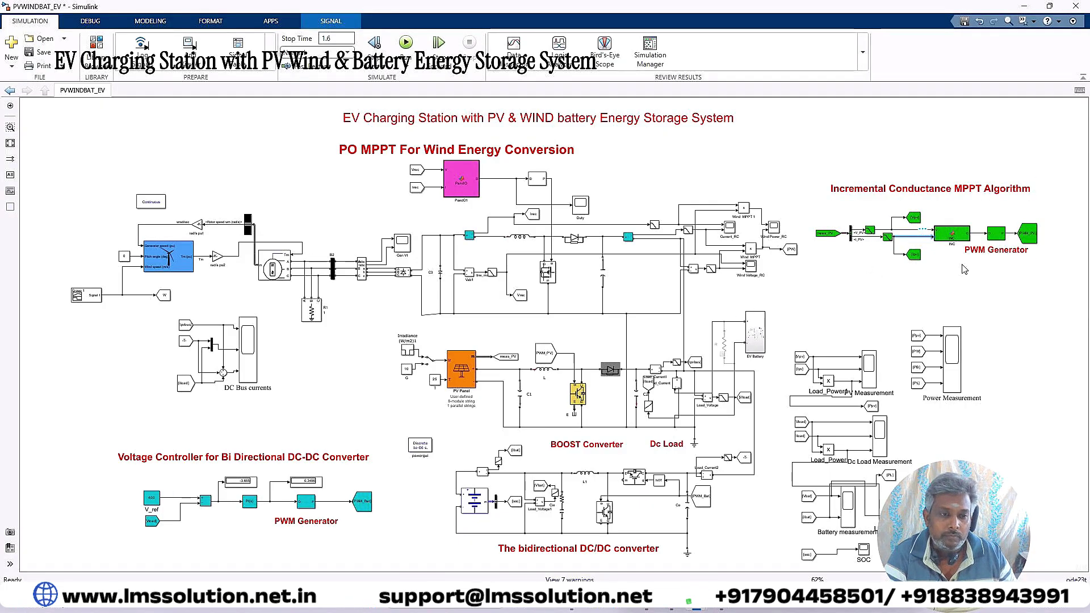
{"action": "double_click", "coordinate": [958, 241]}
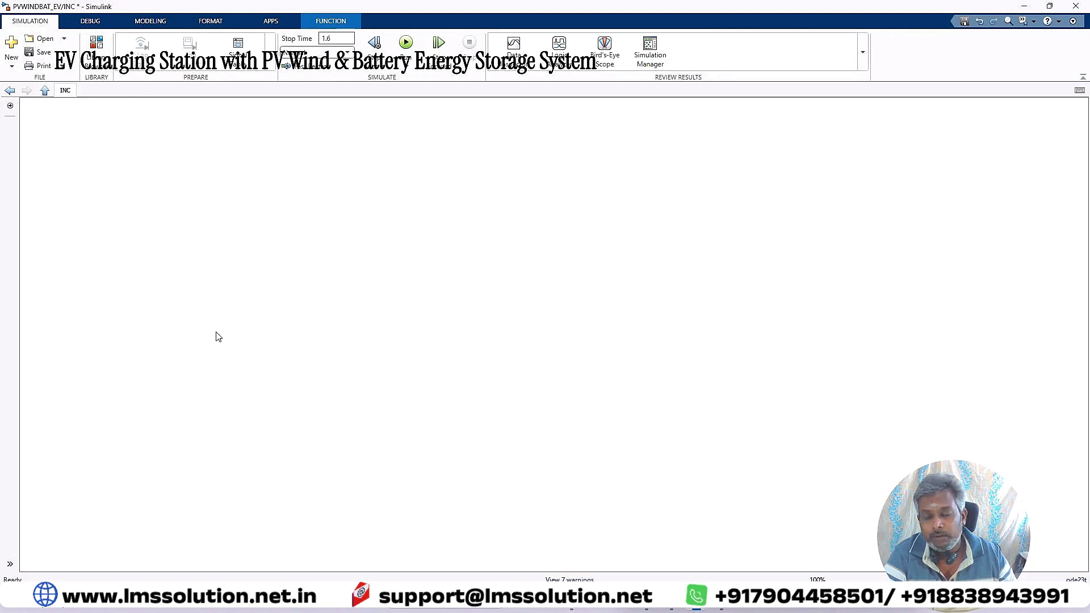
{"action": "scroll", "coordinate": [216, 331], "scroll_direction": "down", "scroll_amount": 3}
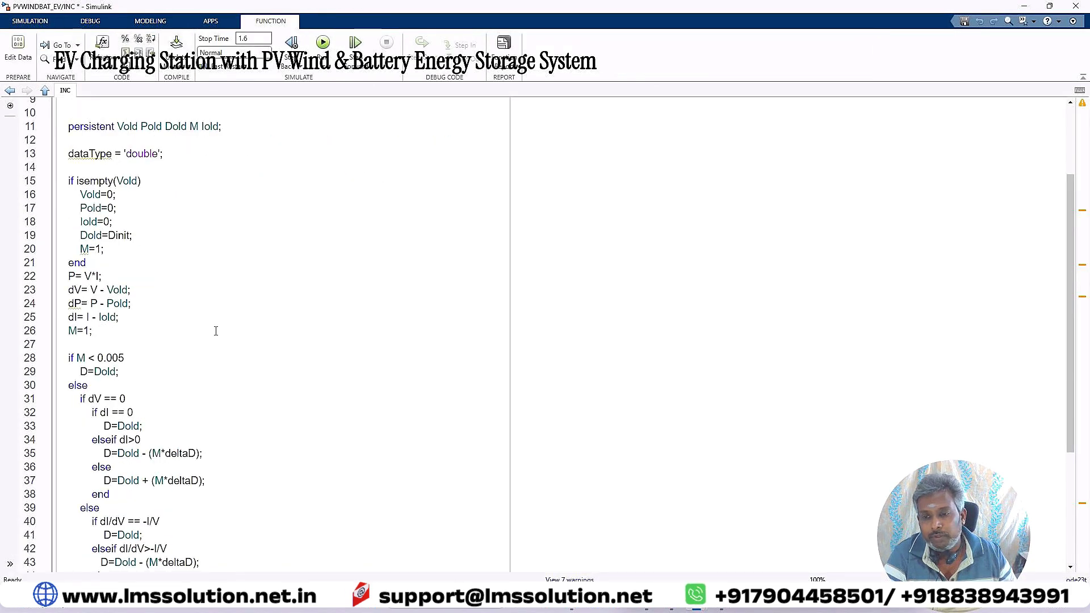
{"action": "scroll", "coordinate": [221, 337], "scroll_direction": "down", "scroll_amount": 5}
{"action": "left_click_drag", "start_coordinate": [69, 170], "coordinate": [190, 442]}
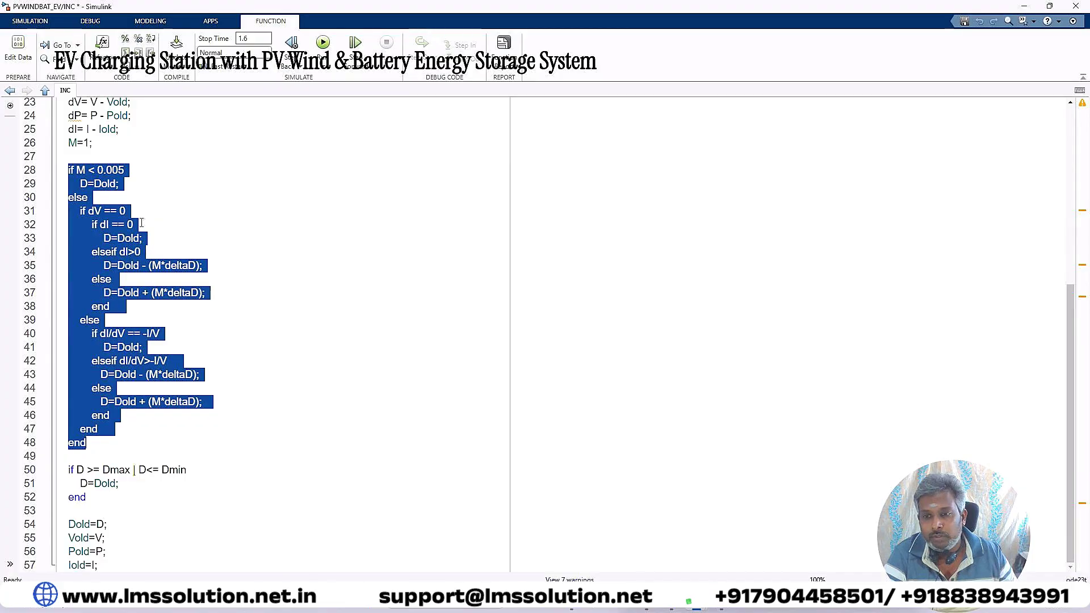
{"action": "mouse_move", "coordinate": [137, 291]}
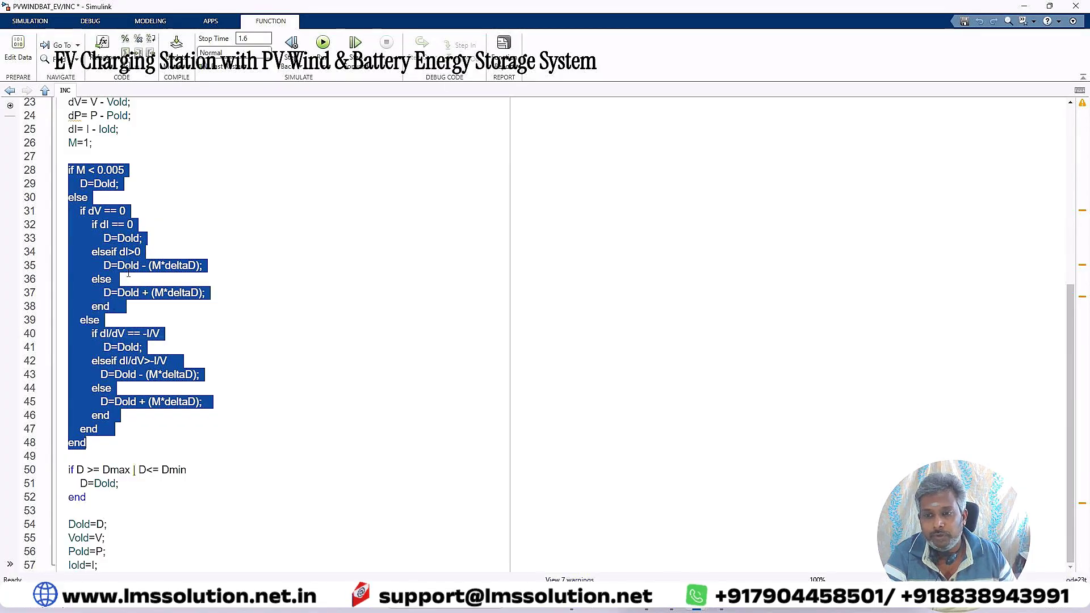
{"action": "left_click", "coordinate": [45, 92]}
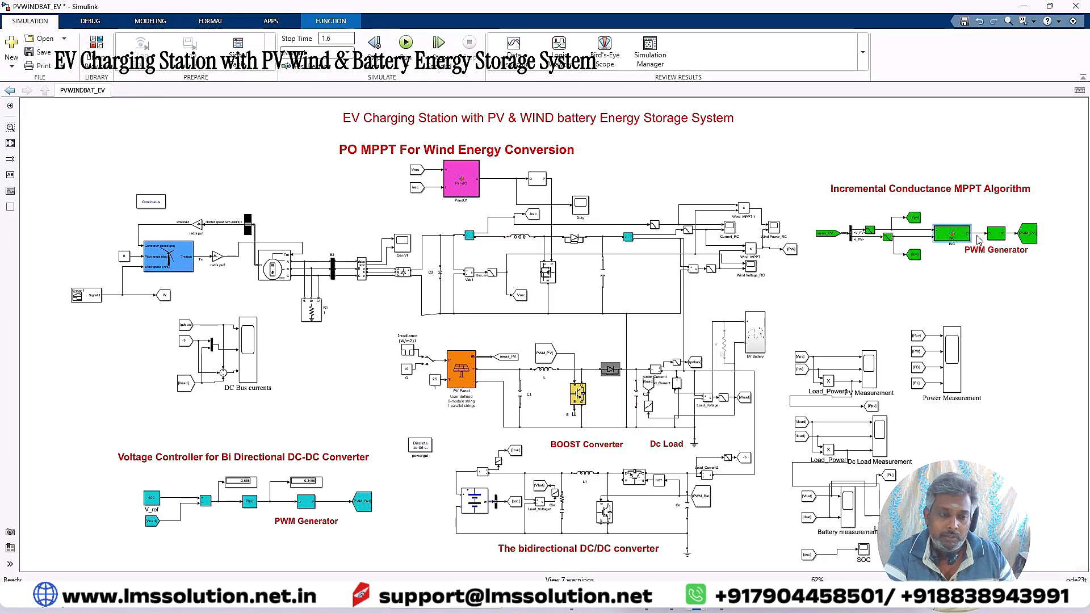
{"action": "left_click", "coordinate": [996, 238]}
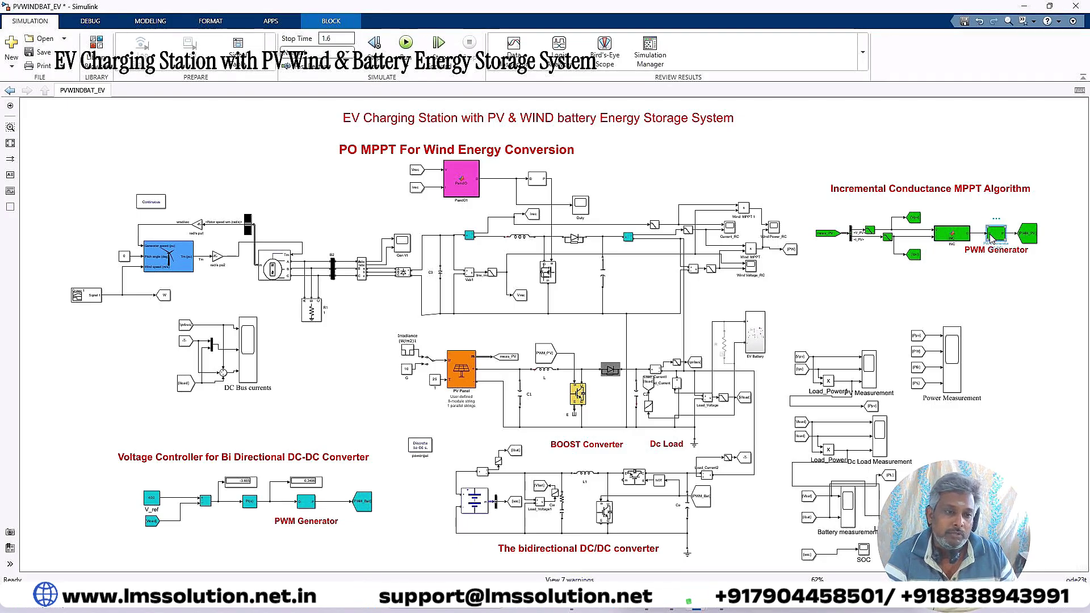
{"action": "left_click", "coordinate": [1032, 242]}
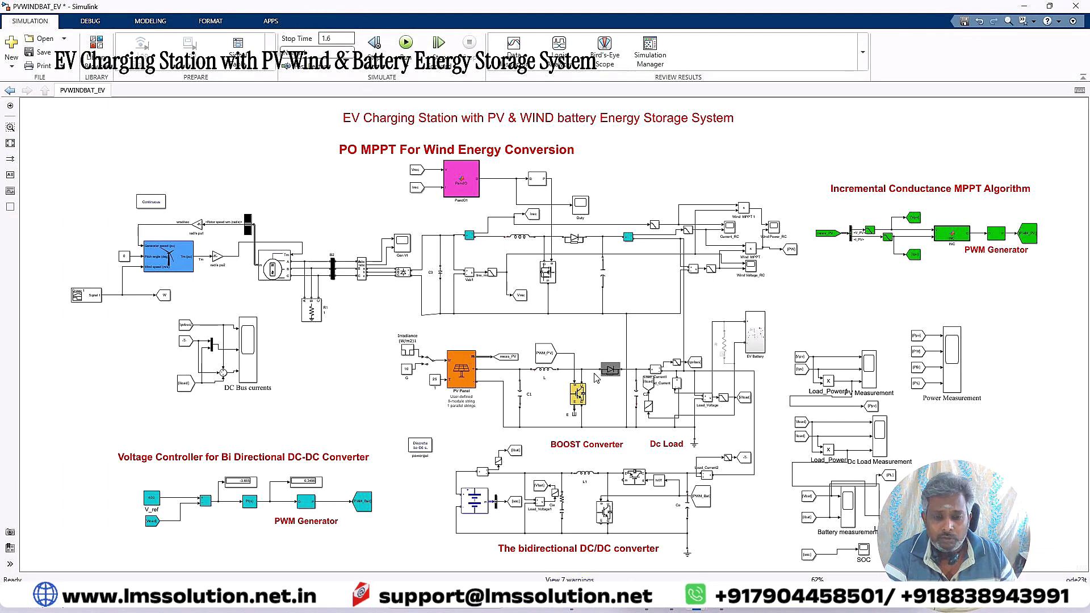
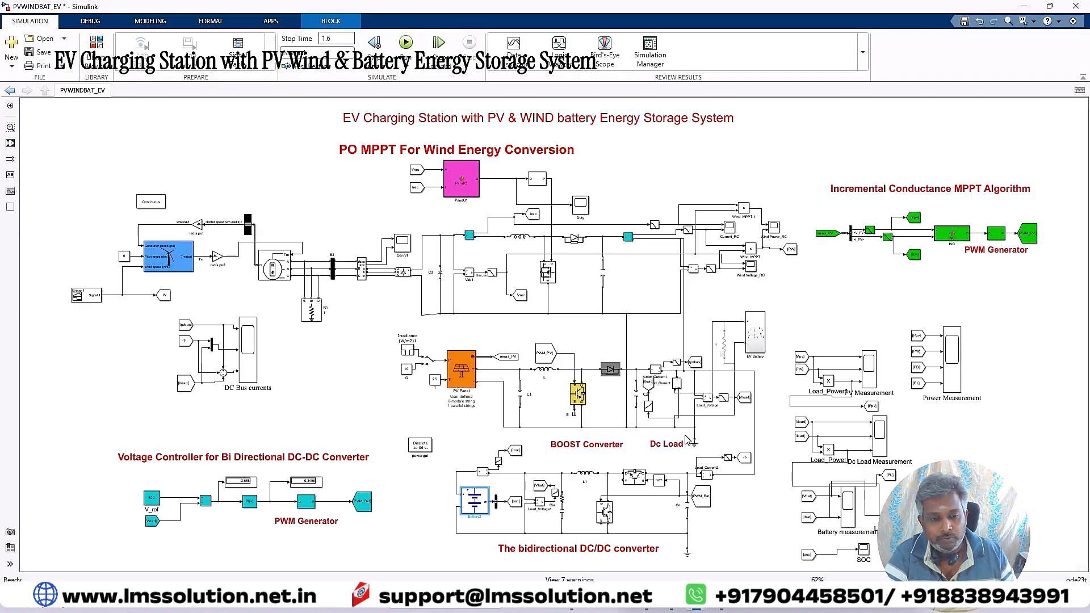
Examine the bidirectional DC/DC converter and trace the load voltage signal through its voltage controller to the PWM generator
{"action": "left_click_drag", "start_coordinate": [515, 464], "coordinate": [696, 547]}
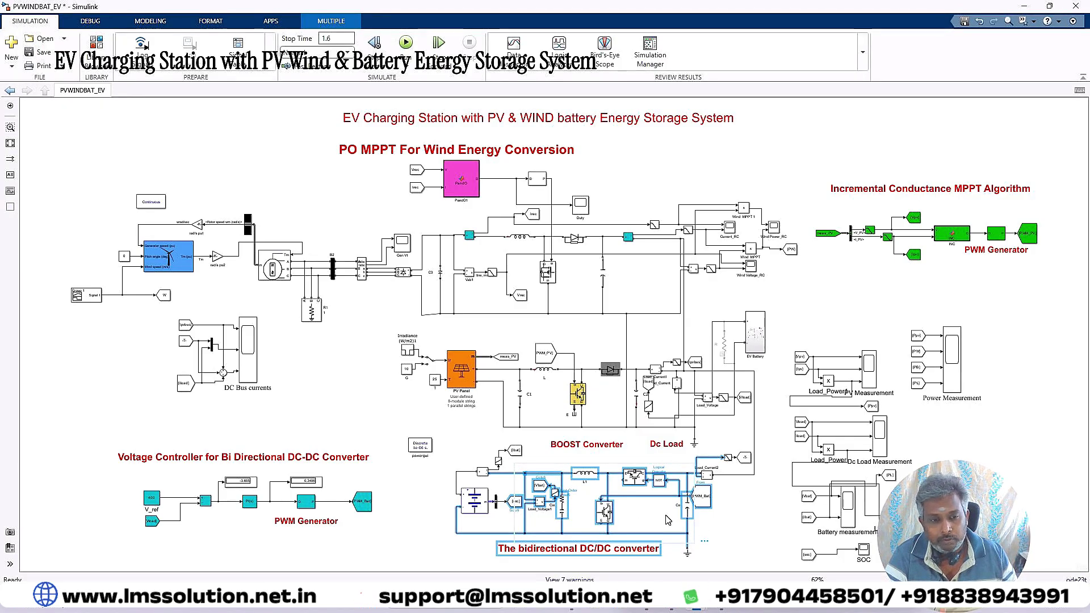
{"action": "left_click", "coordinate": [739, 505]}
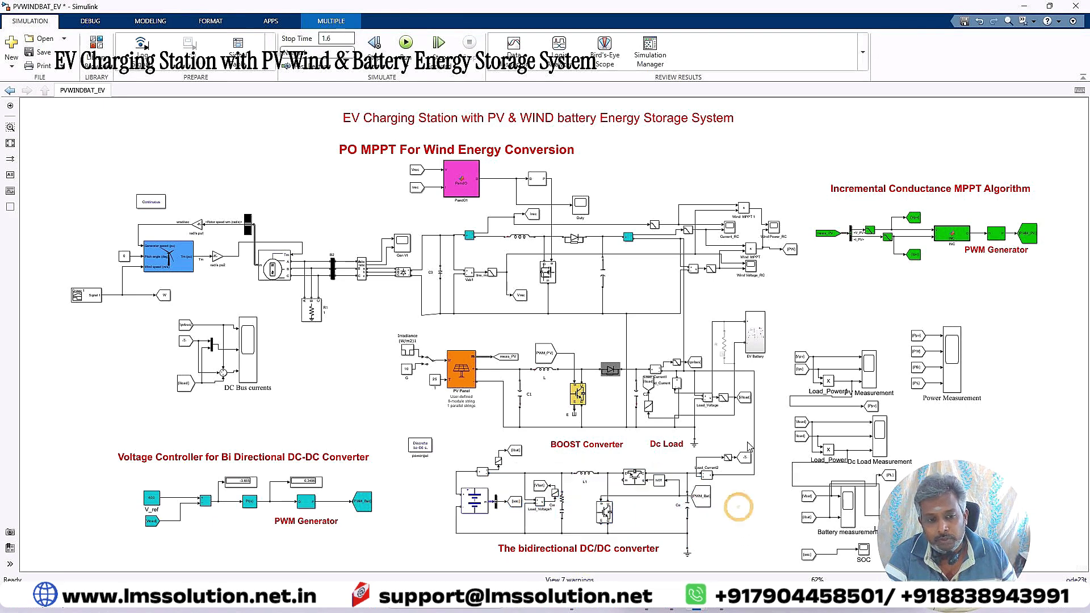
{"action": "left_click", "coordinate": [744, 397]}
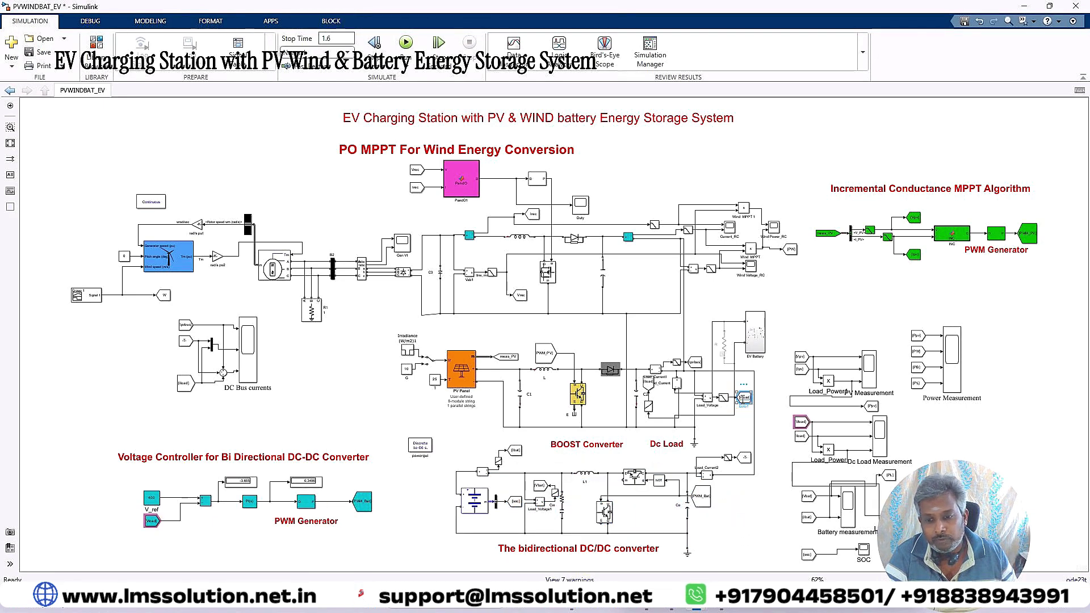
{"action": "left_click", "coordinate": [154, 502]}
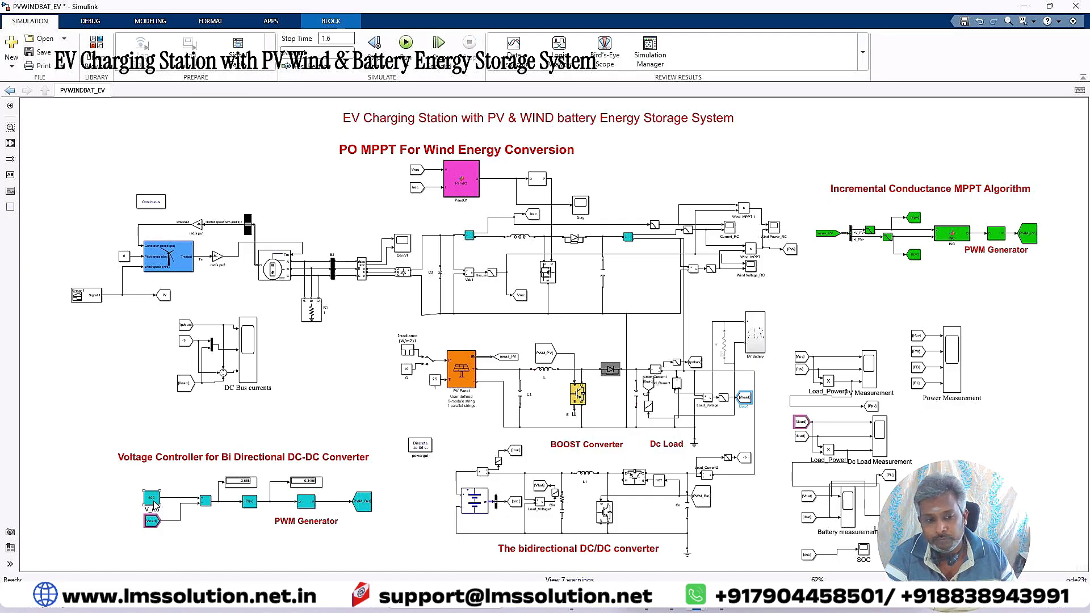
{"action": "left_click", "coordinate": [207, 502]}
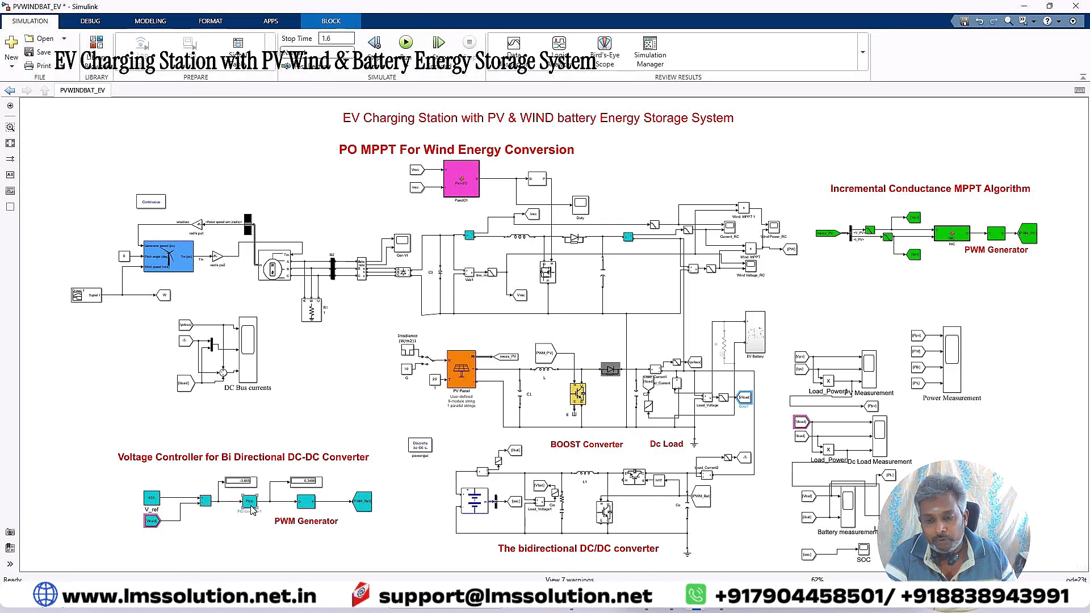
{"action": "left_click", "coordinate": [193, 505]}
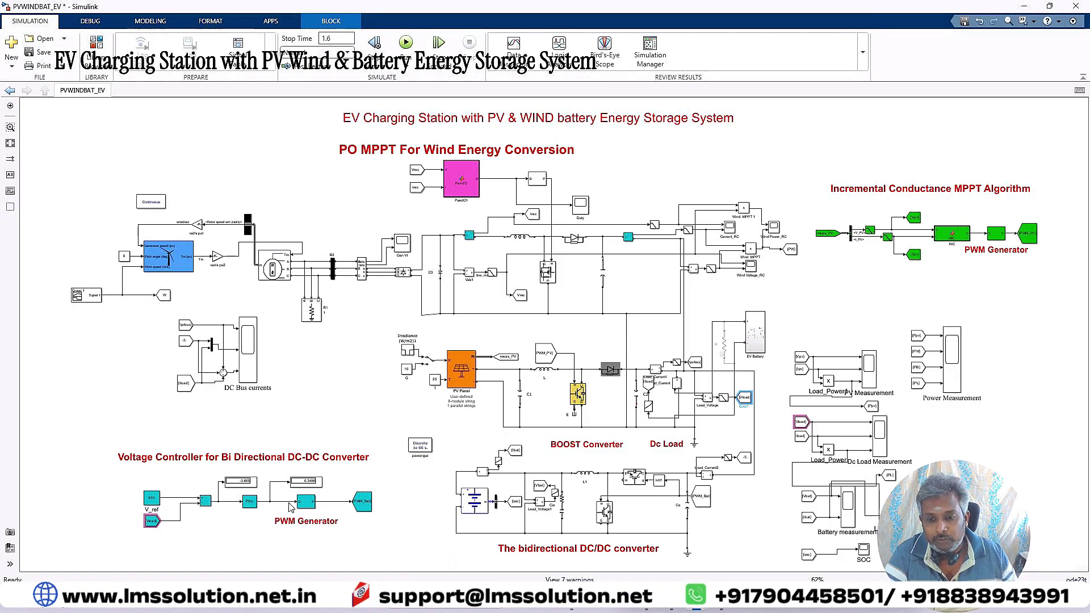
{"action": "left_click", "coordinate": [306, 502]}
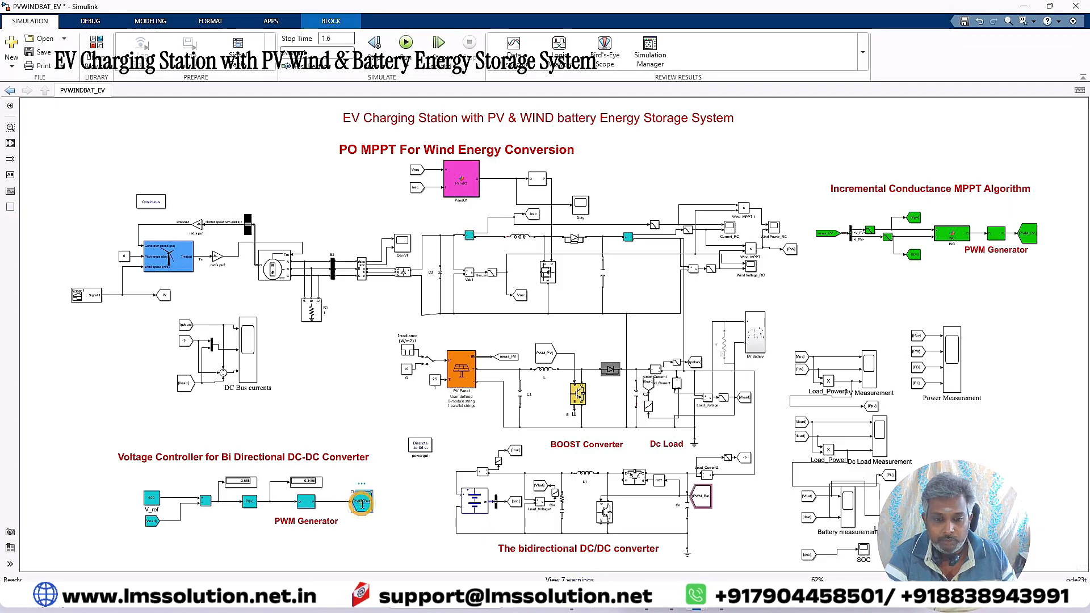
Bring up the PV Measurement, Battery measurement, Wind Power_RC and Dc Load Measurement scopes and arrange them in a row above the model
{"action": "left_click", "coordinate": [361, 505]}
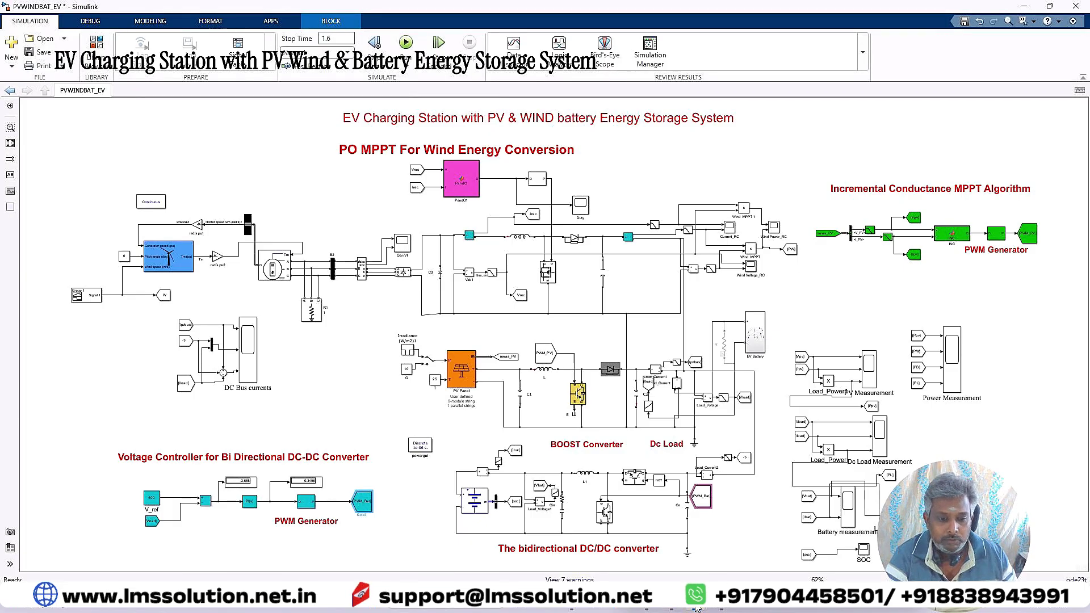
{"action": "mouse_move", "coordinate": [697, 609]}
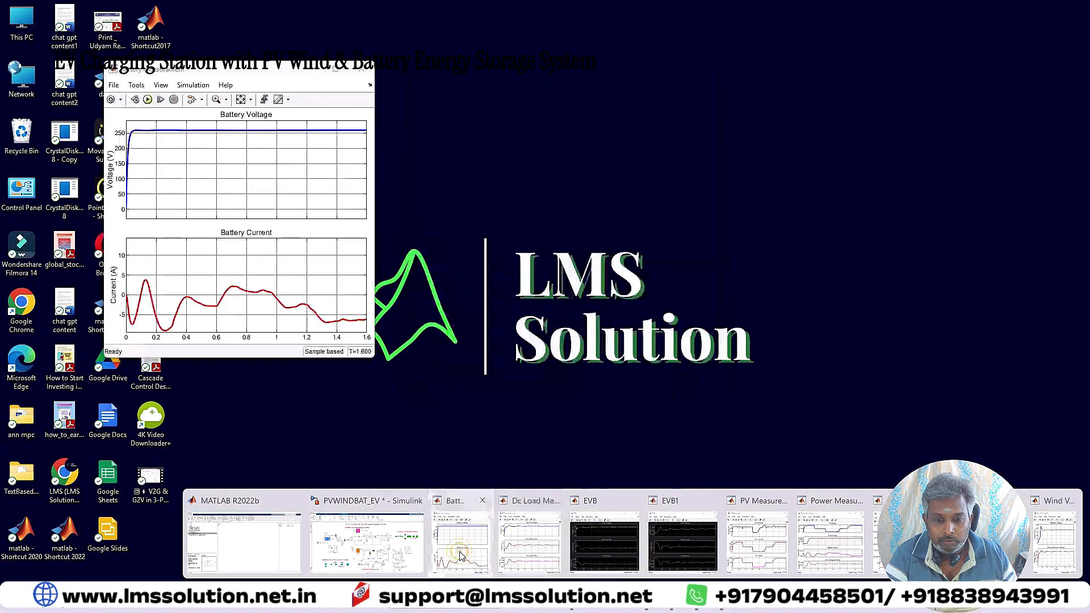
{"action": "left_click", "coordinate": [460, 537]}
{"action": "left_click_drag", "start_coordinate": [227, 69], "coordinate": [421, 15]}
{"action": "left_click_drag", "start_coordinate": [765, 319], "coordinate": [710, 26]}
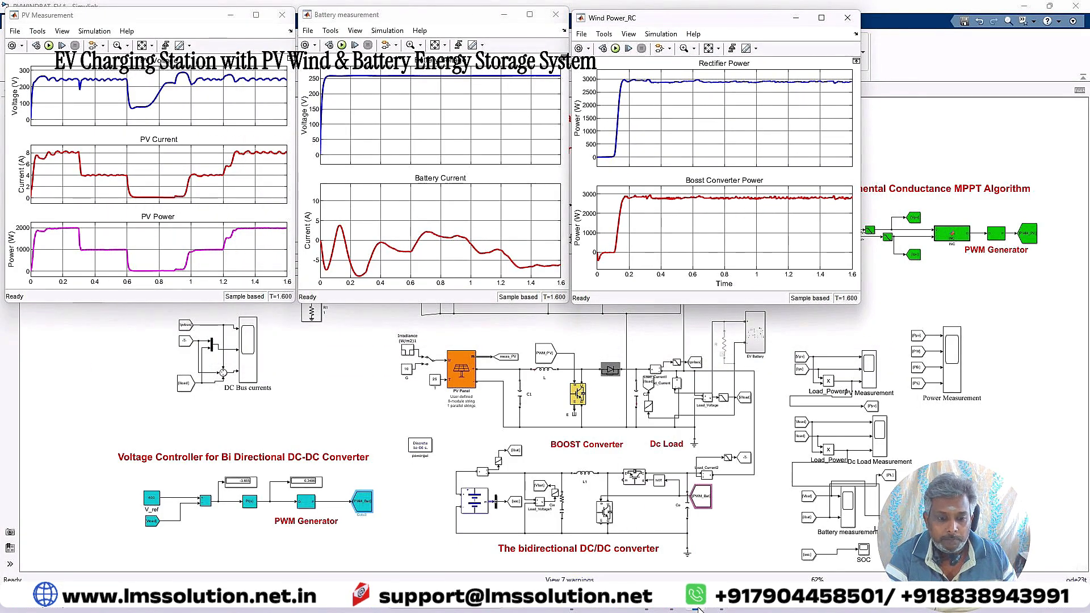
{"action": "mouse_move", "coordinate": [696, 609]}
{"action": "left_click", "coordinate": [530, 542]}
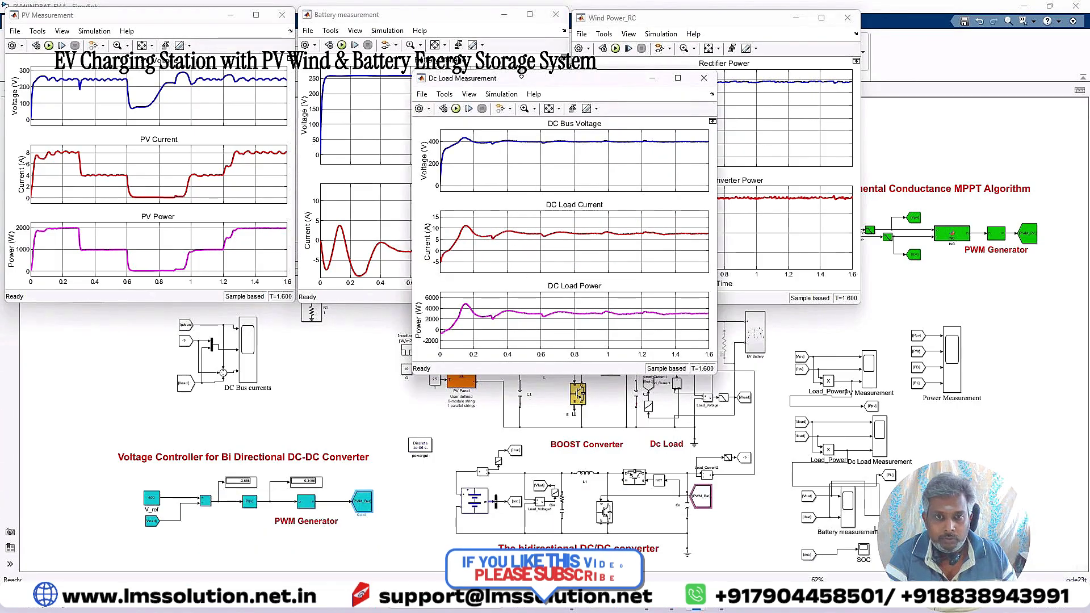
{"action": "left_click_drag", "start_coordinate": [523, 91], "coordinate": [890, 23]}
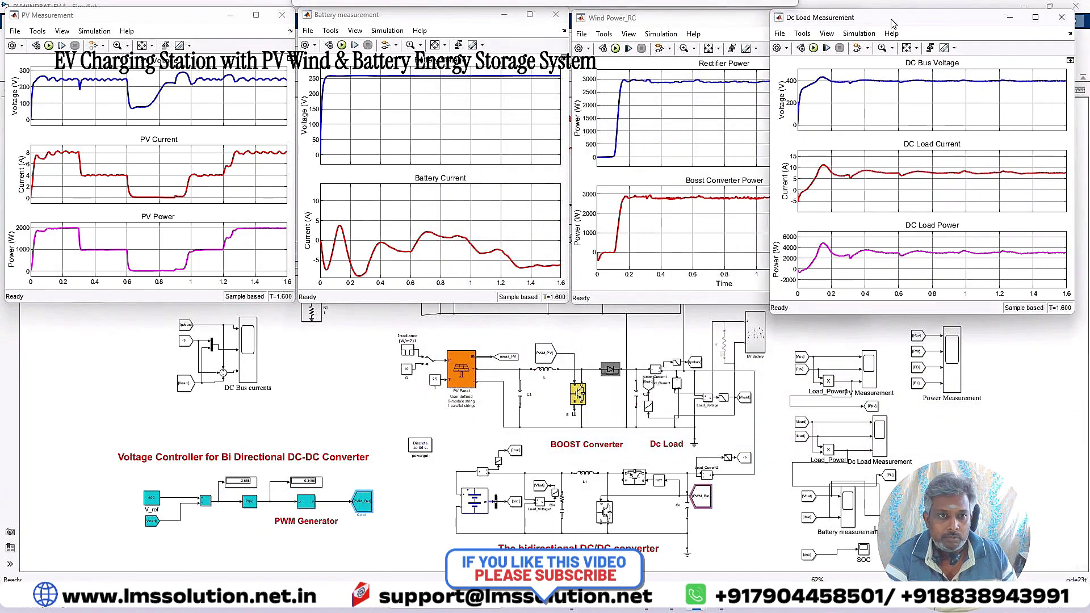
Bring up the EVB, EVB1 and SOC scopes and place them side by side in a second row below the others
{"action": "mouse_move", "coordinate": [709, 609]}
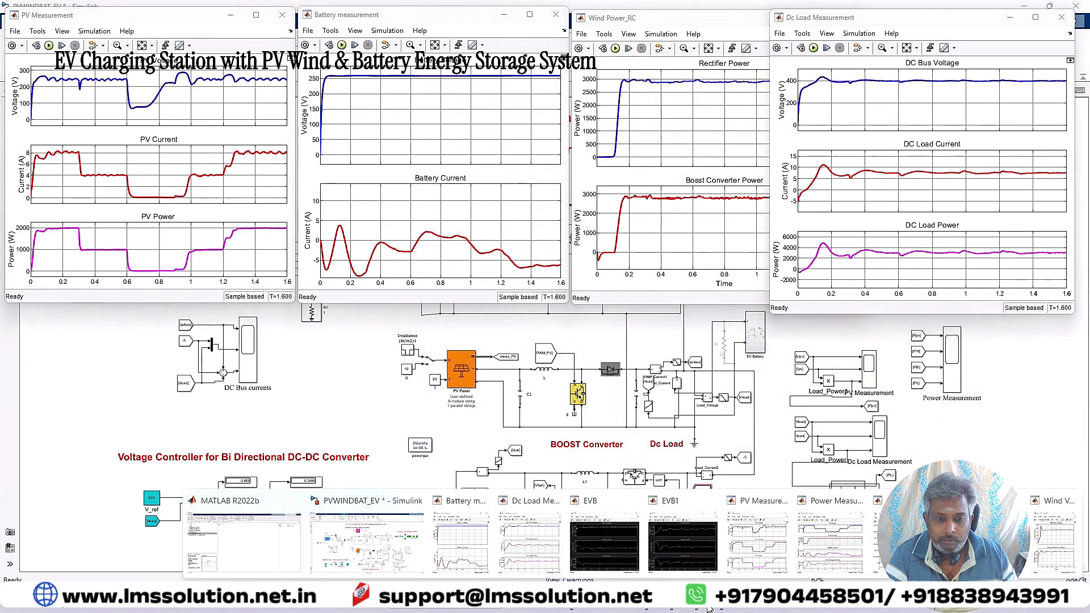
{"action": "left_click", "coordinate": [611, 546]}
{"action": "left_click_drag", "start_coordinate": [797, 115], "coordinate": [44, 291]}
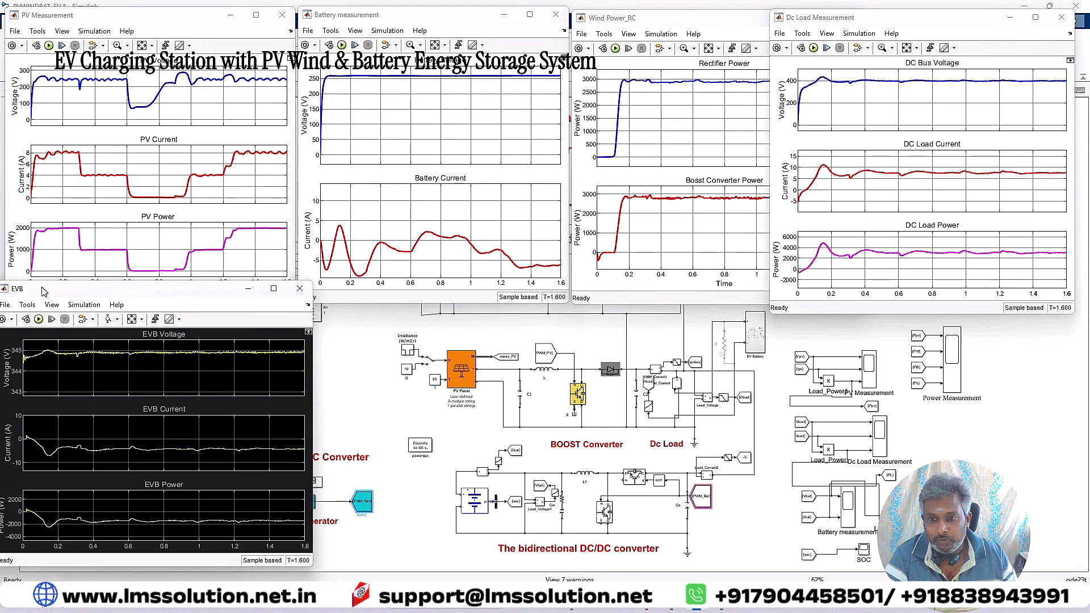
{"action": "left_click", "coordinate": [670, 559]}
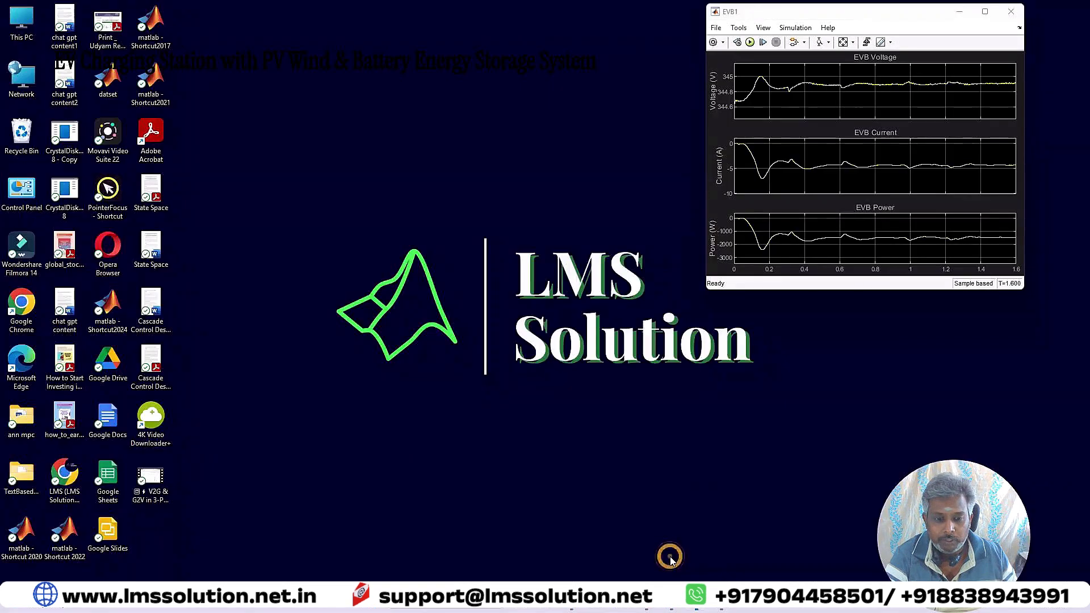
{"action": "left_click_drag", "start_coordinate": [787, 14], "coordinate": [399, 293]}
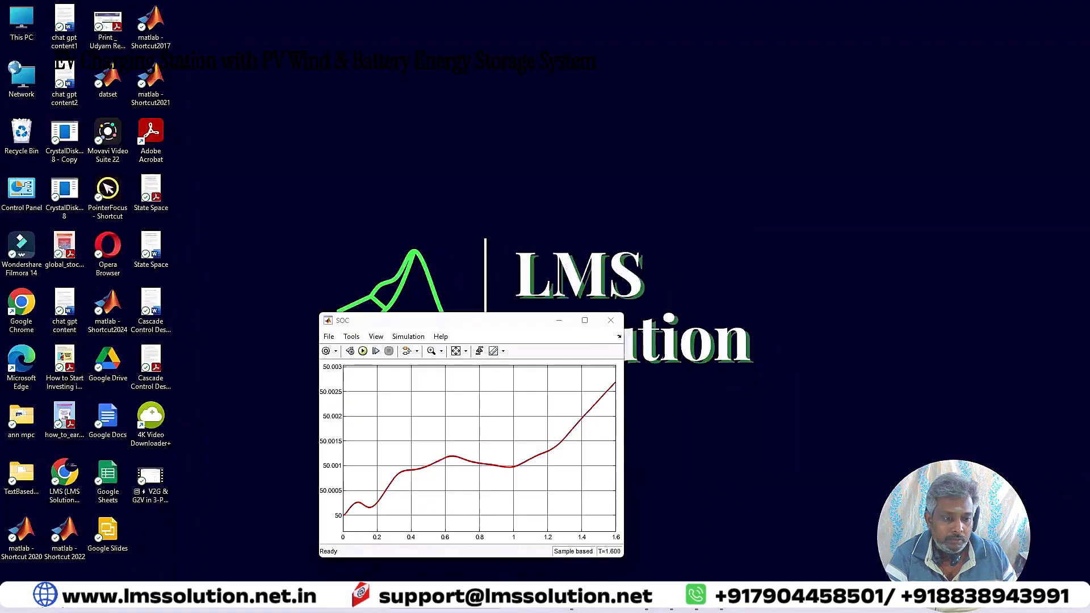
{"action": "left_click", "coordinate": [605, 529]}
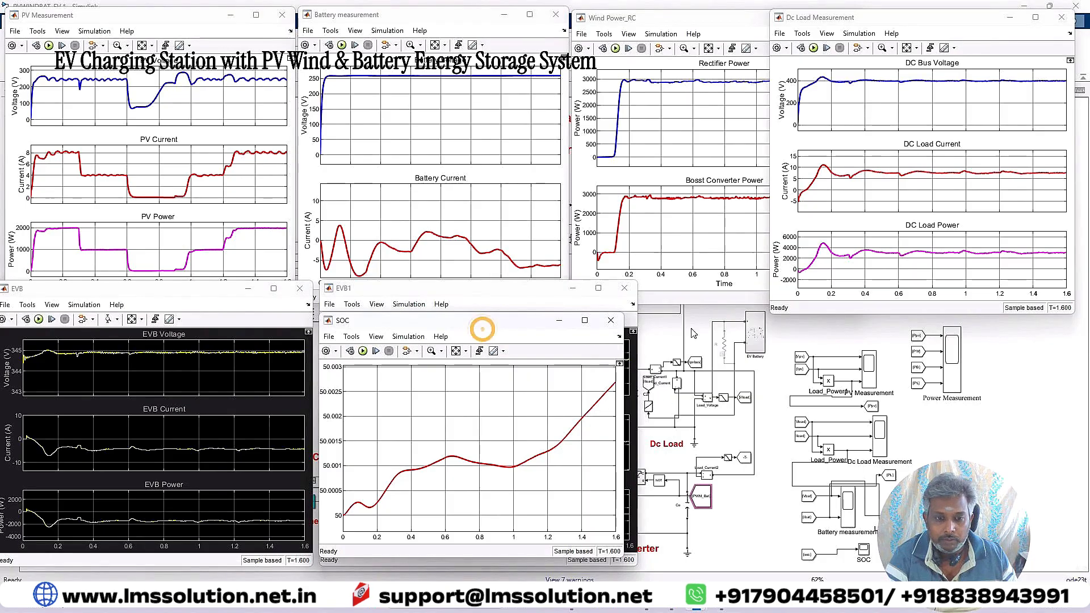
{"action": "left_click_drag", "start_coordinate": [522, 326], "coordinate": [850, 325]}
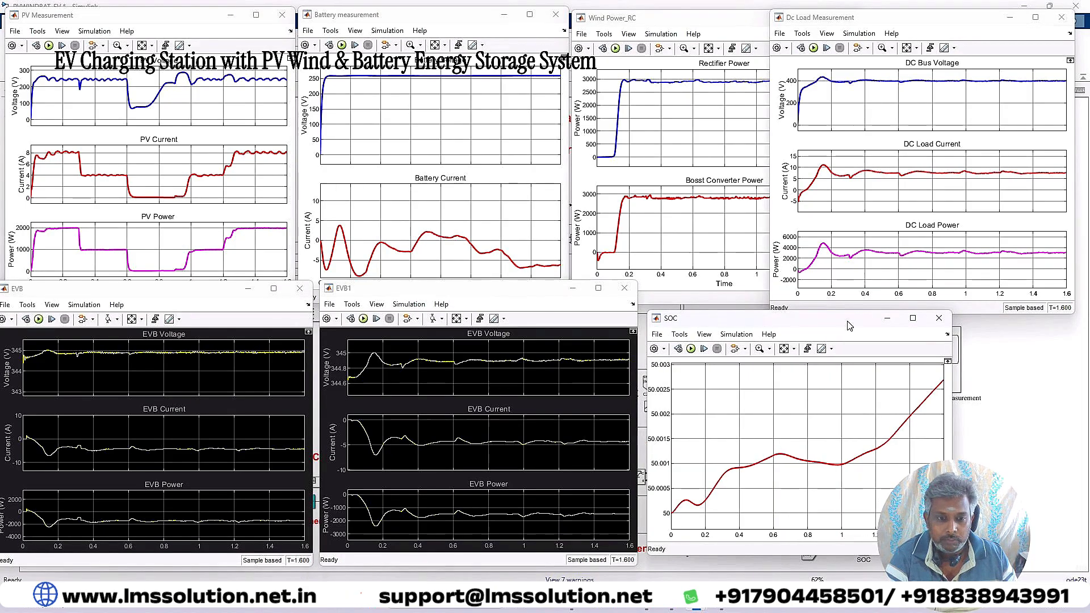
Return to the model and inspect the EV Battery subsystem's input ports and upper battery, then go back to the top level
{"action": "left_click", "coordinate": [1029, 418]}
{"action": "left_click", "coordinate": [754, 347]}
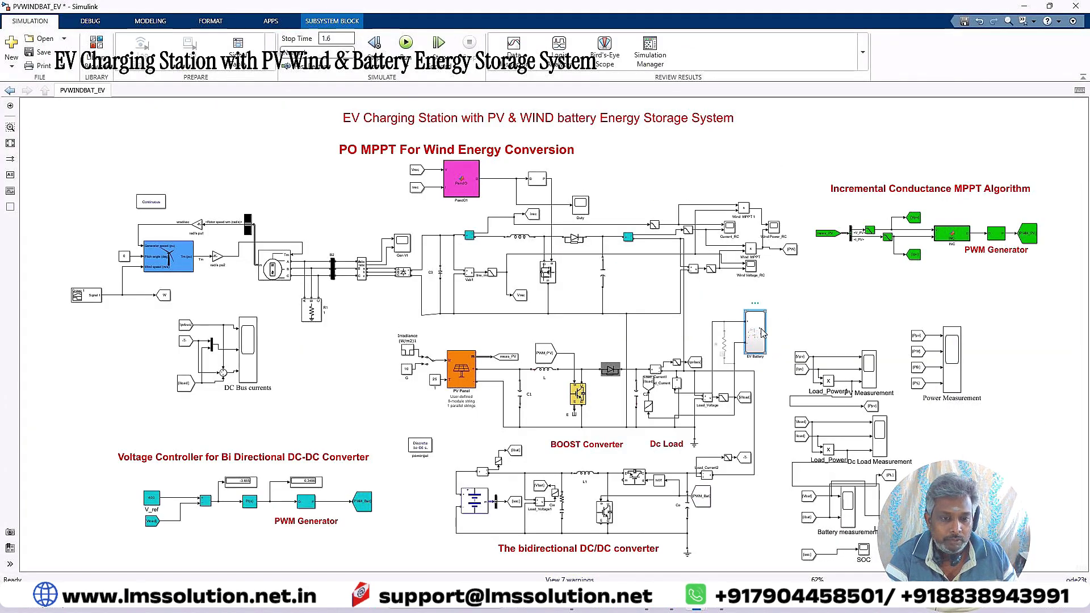
{"action": "double_click", "coordinate": [762, 341]}
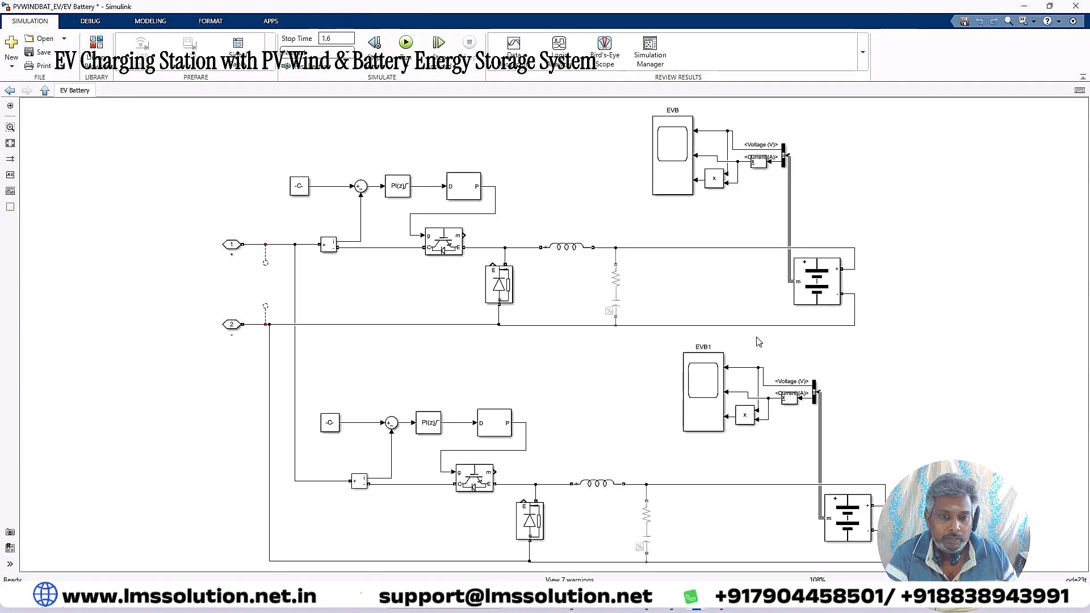
{"action": "left_click_drag", "start_coordinate": [259, 225], "coordinate": [346, 351]}
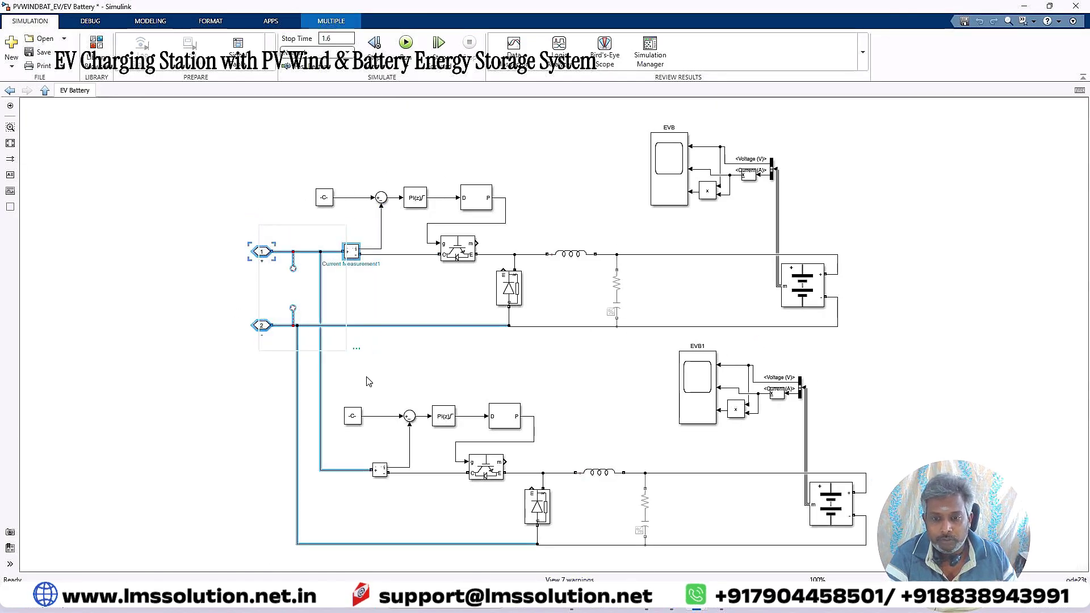
{"action": "left_click", "coordinate": [816, 297]}
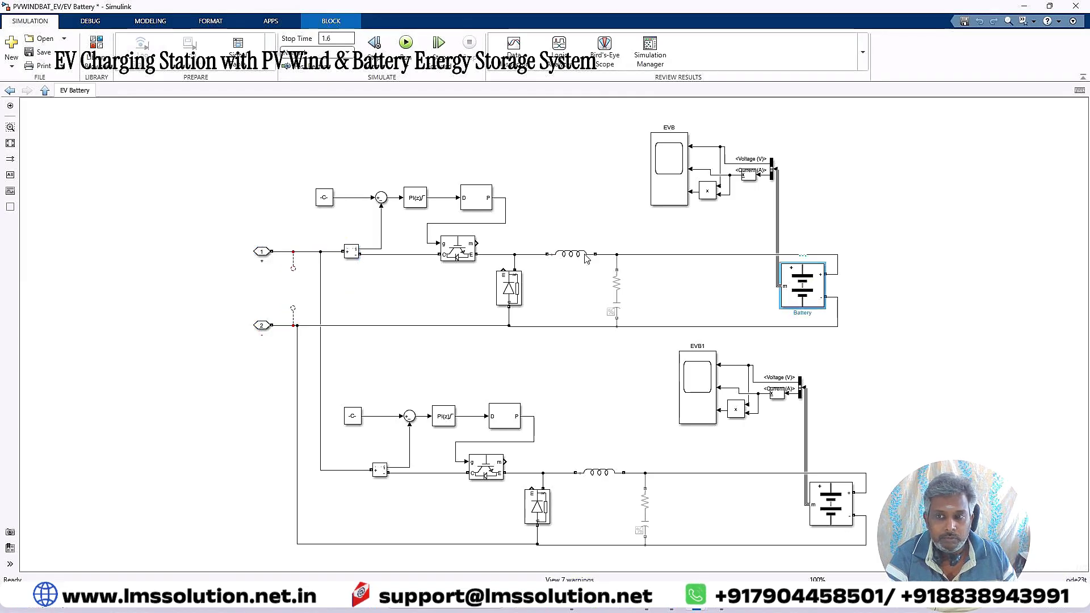
{"action": "key", "text": "Escape"}
Review the storage battery's nominal voltage, rated capacity and initial state-of-charge in the bidirectional DC/DC converter circuit, and close its parameters
{"action": "double_click", "coordinate": [475, 500]}
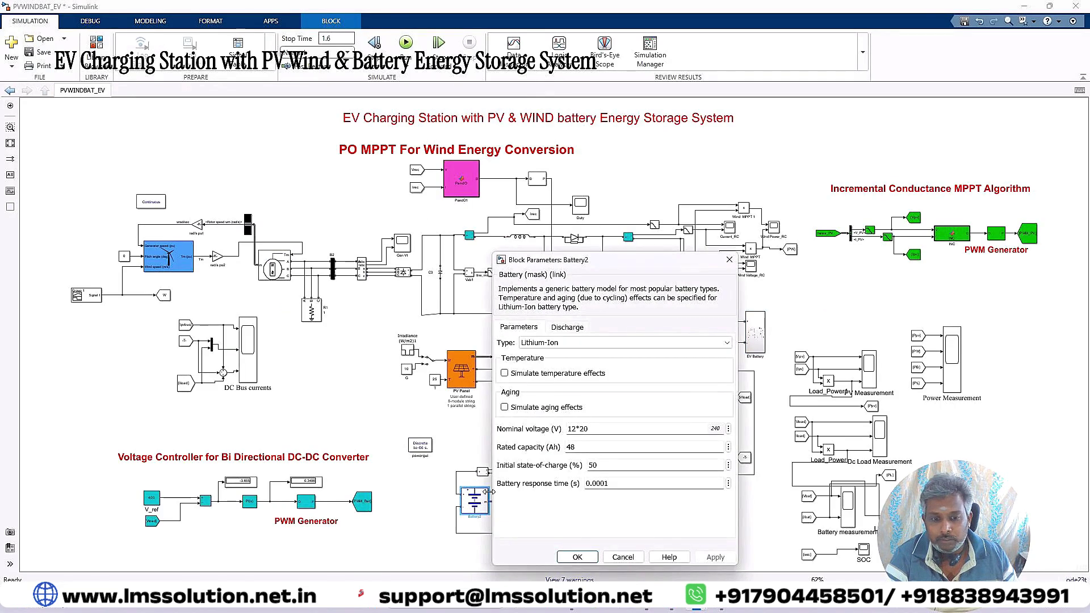
{"action": "double_click", "coordinate": [588, 430]}
{"action": "double_click", "coordinate": [580, 444]}
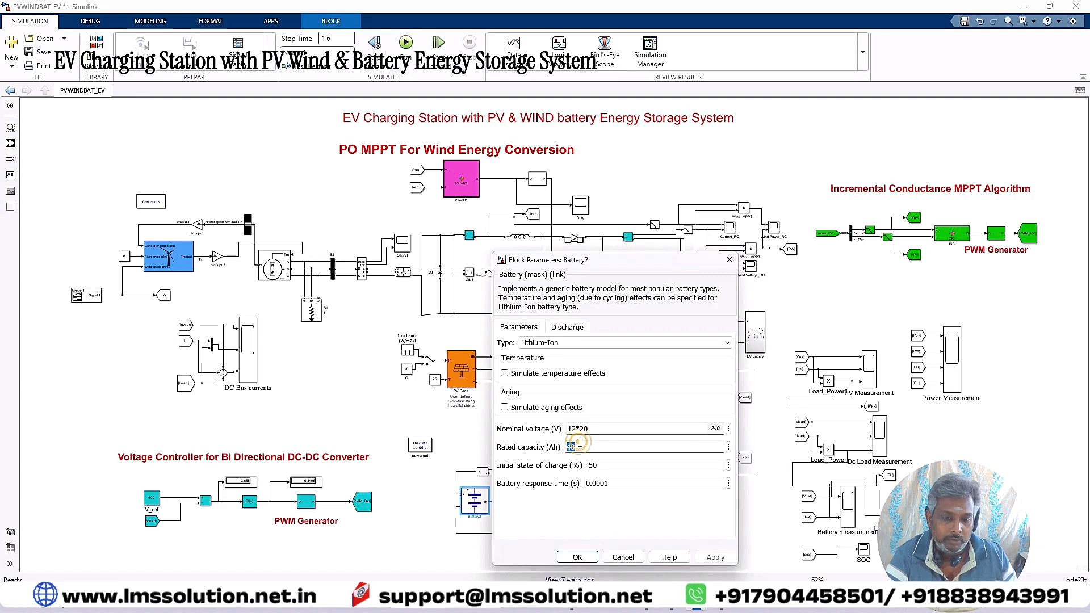
{"action": "double_click", "coordinate": [593, 466]}
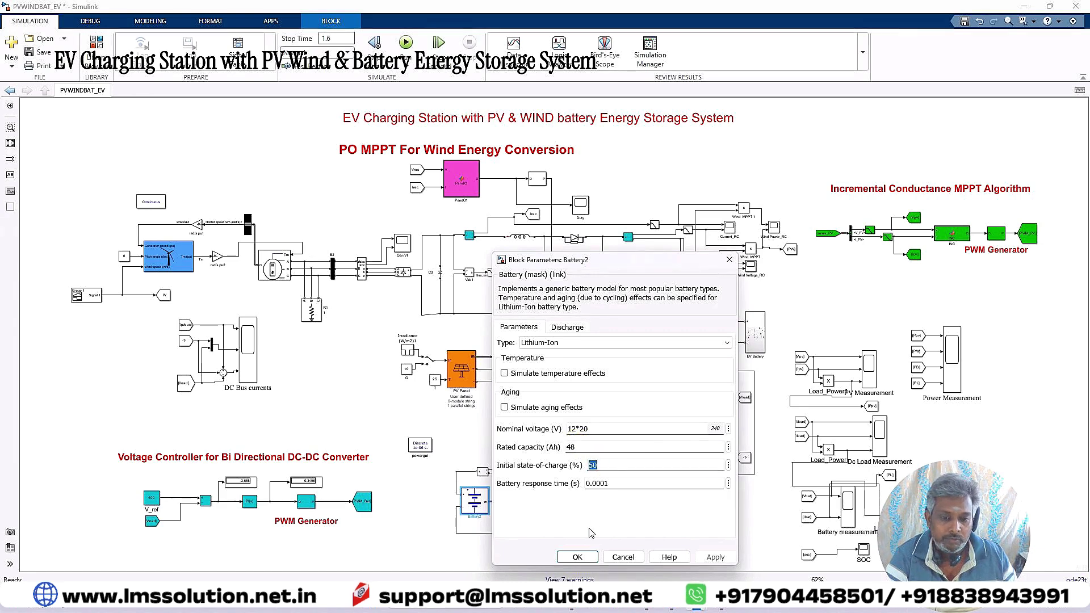
{"action": "left_click", "coordinate": [577, 557]}
Review the nominal voltage and rated capacity of both batteries inside the EV Battery subsystem, closing each block's parameters
{"action": "double_click", "coordinate": [762, 340]}
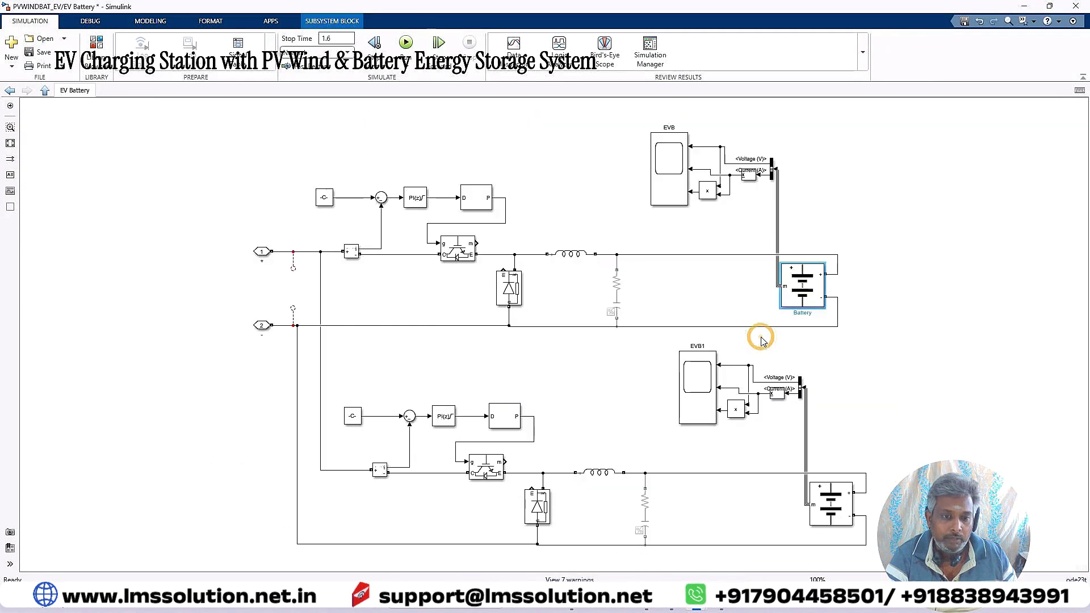
{"action": "double_click", "coordinate": [802, 287]}
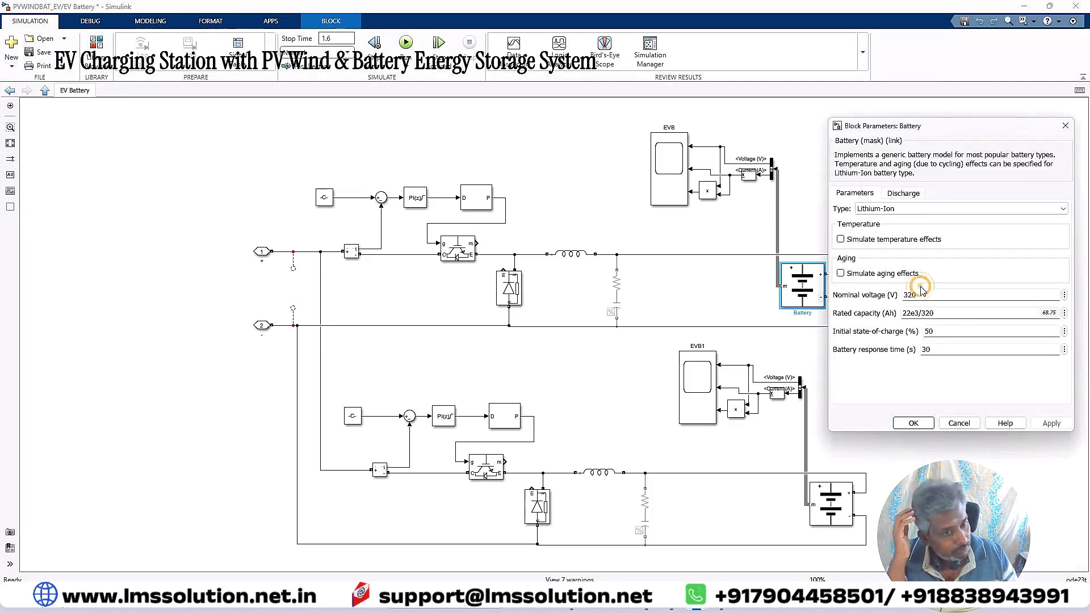
{"action": "double_click", "coordinate": [920, 294]}
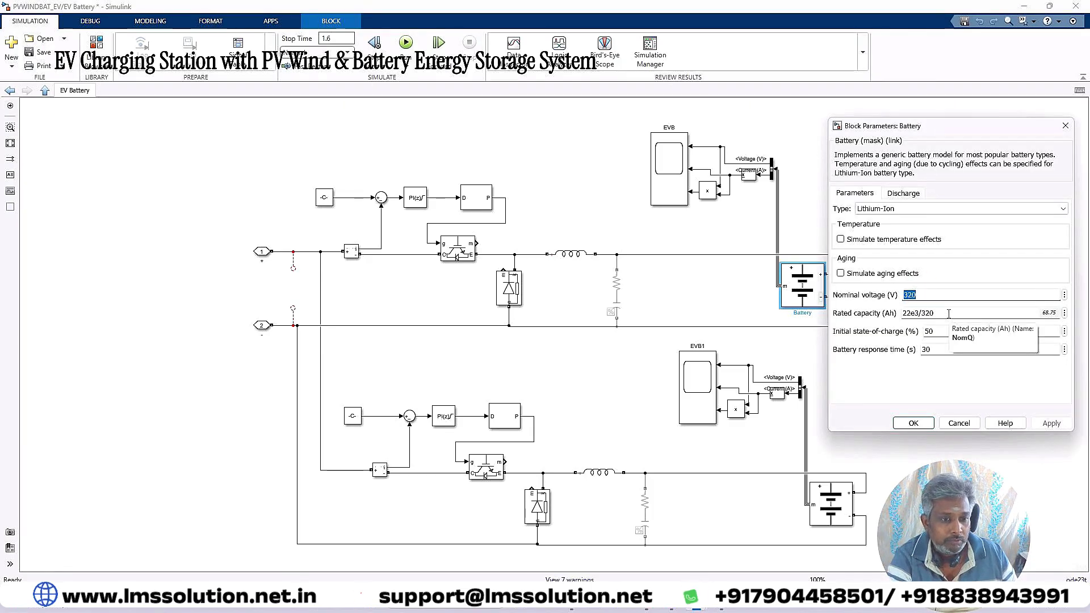
{"action": "left_click_drag", "start_coordinate": [943, 313], "coordinate": [904, 314]}
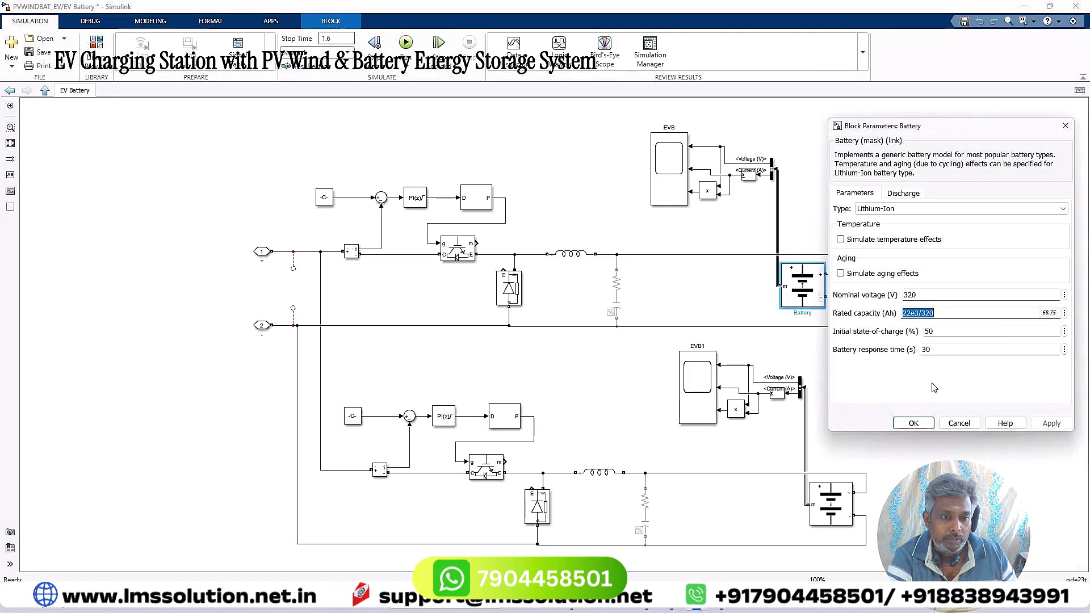
{"action": "left_click", "coordinate": [914, 423]}
{"action": "double_click", "coordinate": [835, 500]}
{"action": "left_click", "coordinate": [686, 425]}
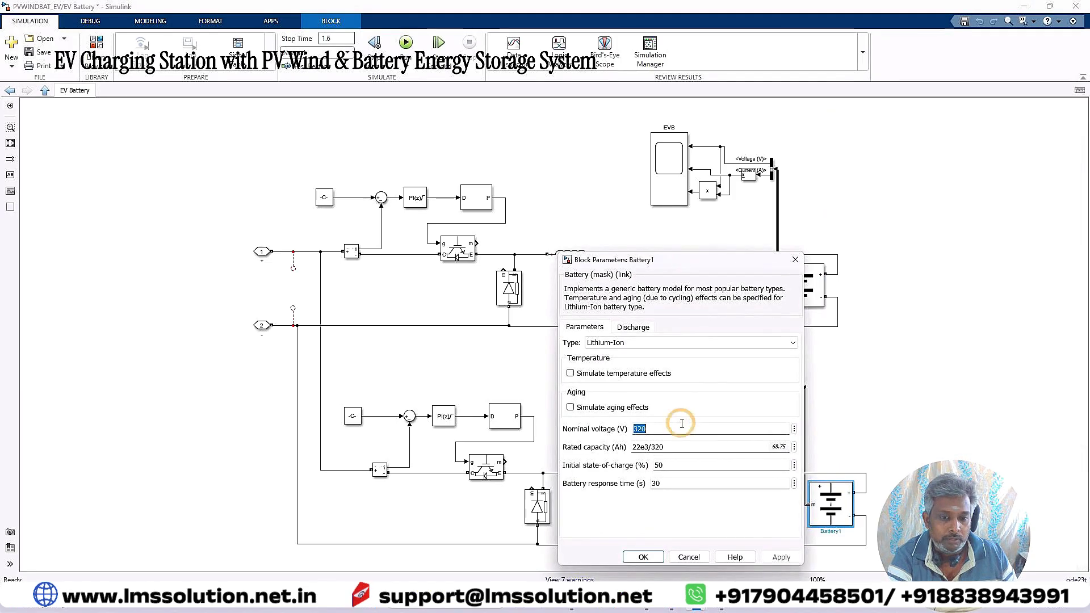
{"action": "left_click", "coordinate": [643, 557]}
{"action": "left_click", "coordinate": [934, 453]}
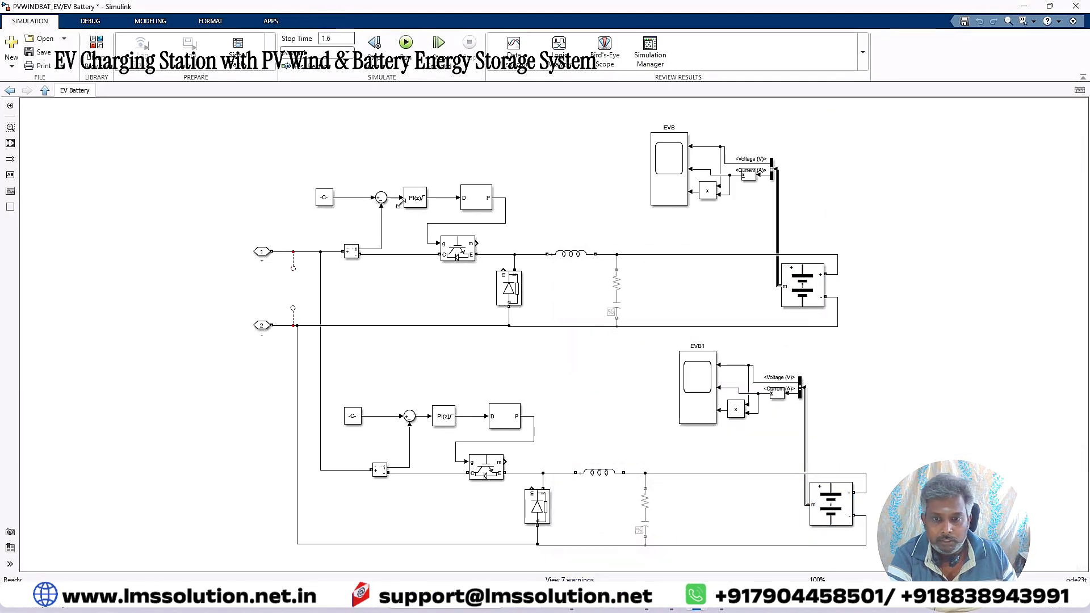
Examine the two EV battery charging converters and check the upper current reference constant's value
{"action": "left_click_drag", "start_coordinate": [345, 165], "coordinate": [642, 370]}
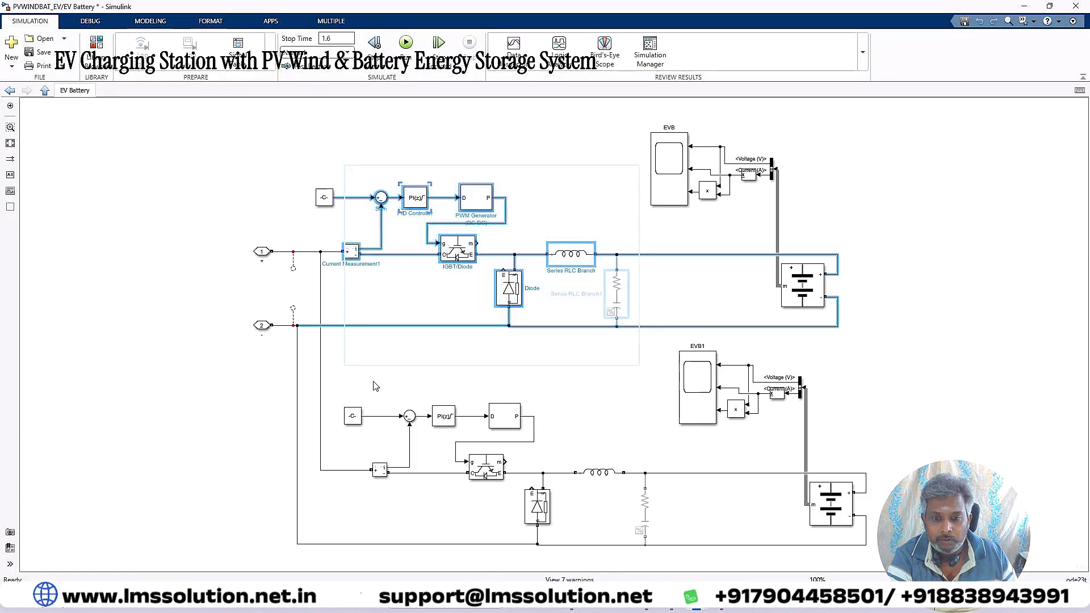
{"action": "left_click_drag", "start_coordinate": [367, 387], "coordinate": [611, 555]}
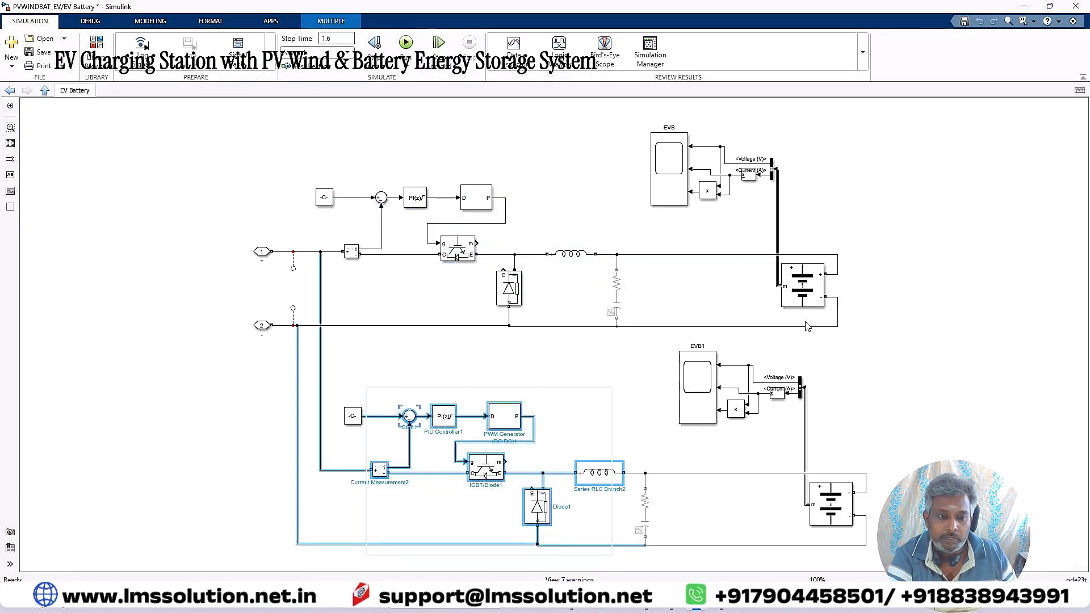
{"action": "left_click", "coordinate": [332, 229]}
{"action": "double_click", "coordinate": [327, 200]}
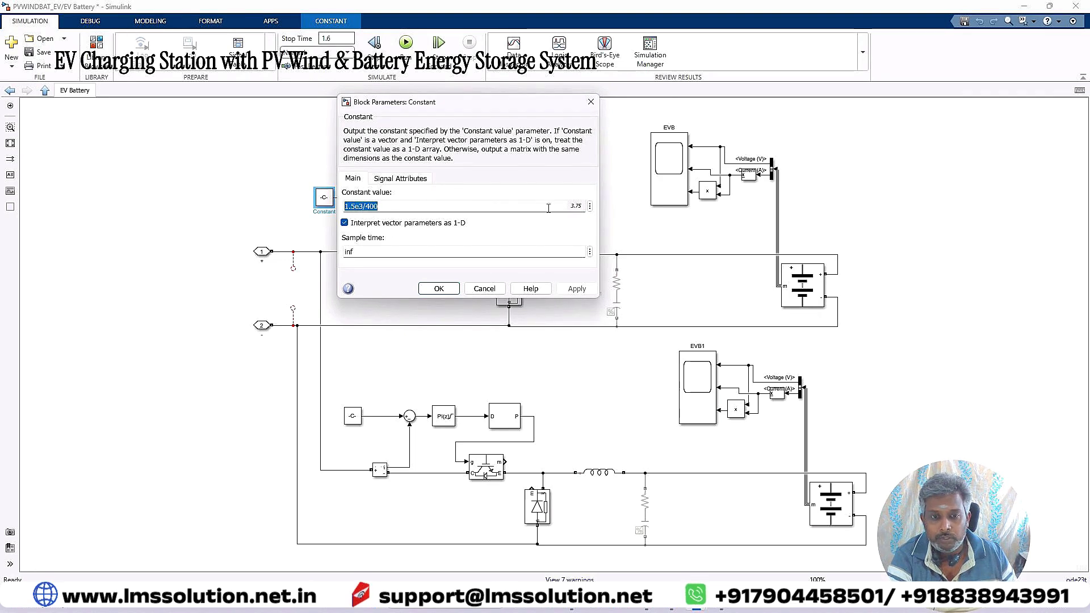
{"action": "left_click", "coordinate": [446, 289]}
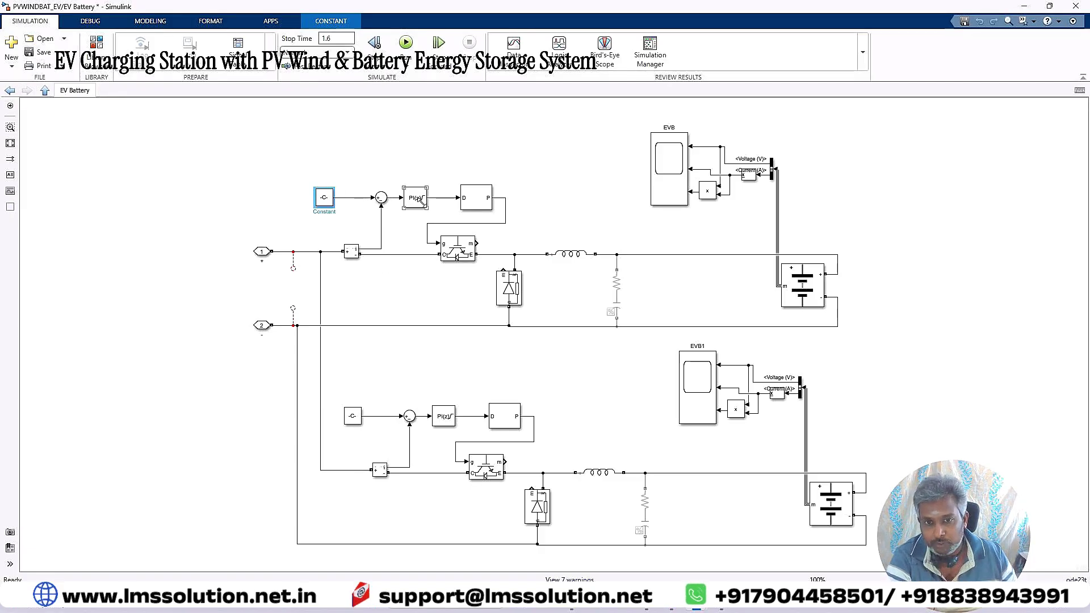
Trace the charging control from the upper PID Controller and PWM Generator to the matching control blocks of the lower converter
{"action": "left_click", "coordinate": [481, 207]}
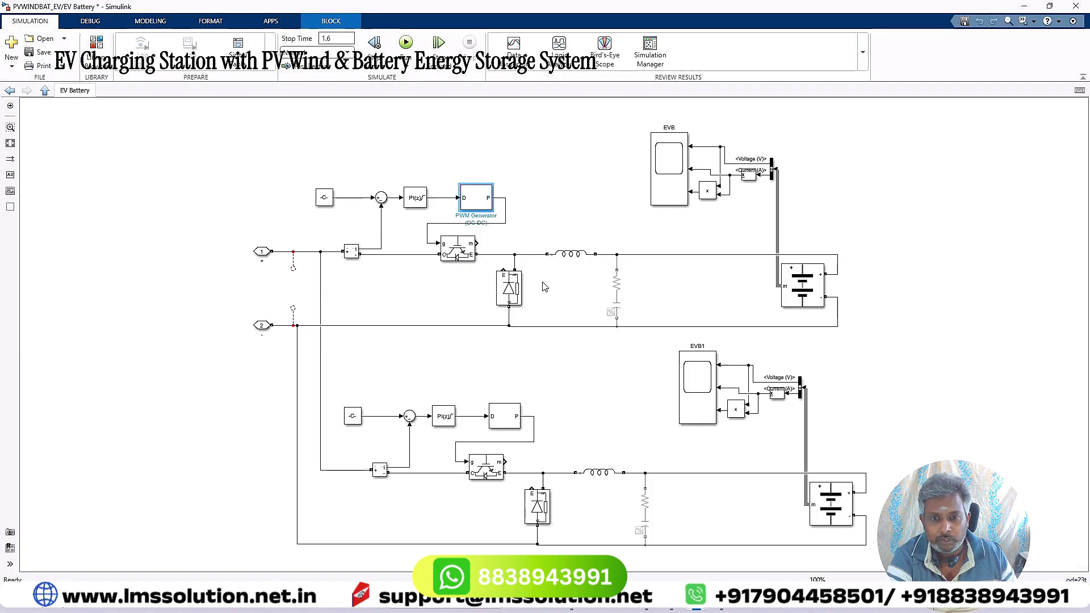
{"action": "left_click", "coordinate": [416, 203]}
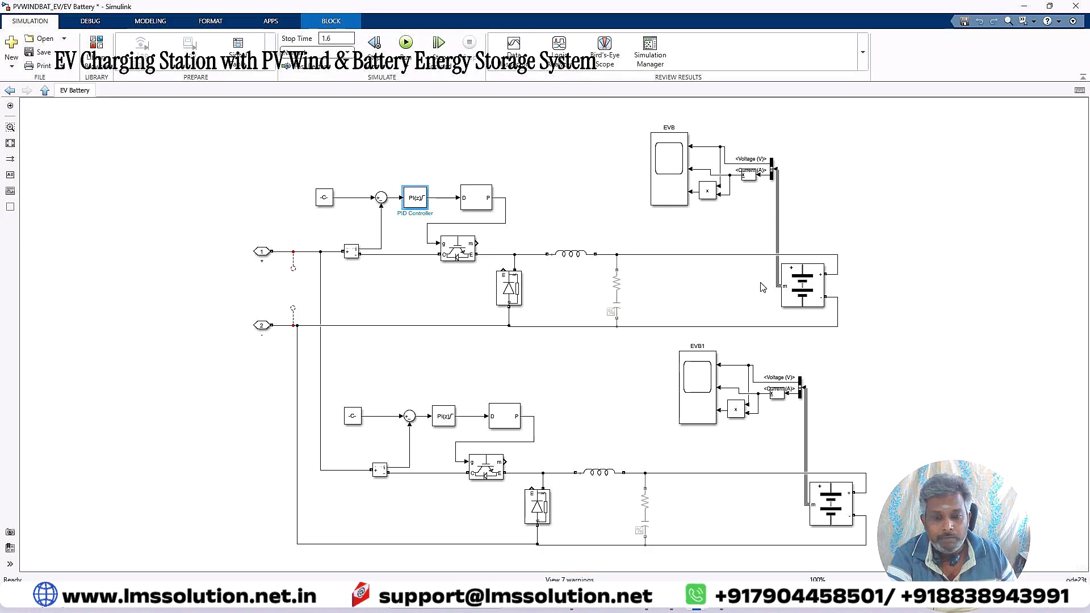
{"action": "left_click_drag", "start_coordinate": [344, 384], "coordinate": [406, 412]}
{"action": "left_click_drag", "start_coordinate": [557, 464], "coordinate": [553, 462]}
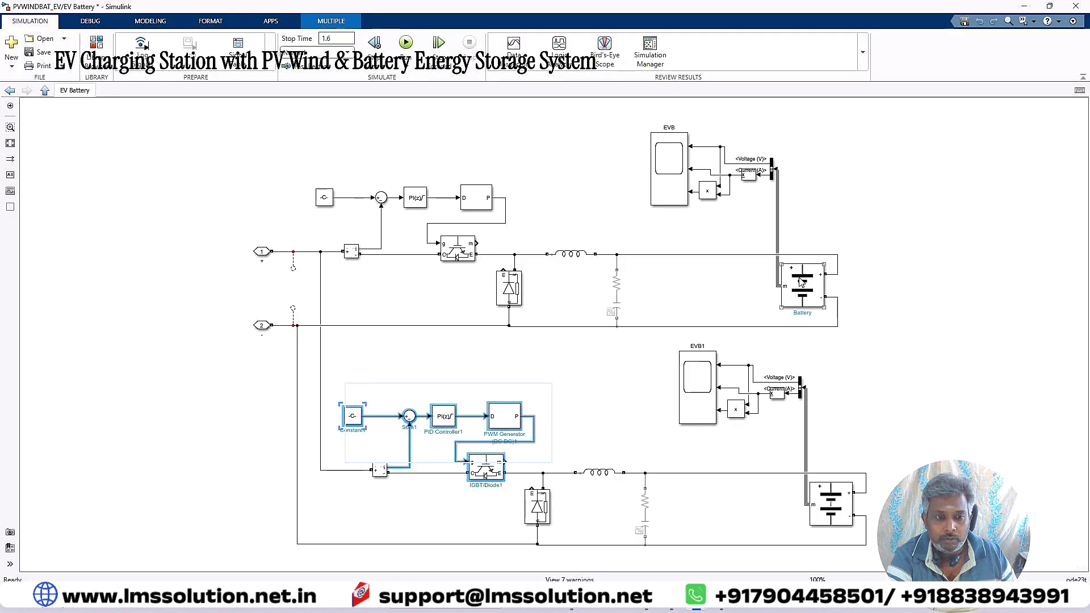
Return to the top-level model and review the PV irradiance stair generator's time and amplitude vectors, closing its parameters
{"action": "left_click", "coordinate": [45, 90]}
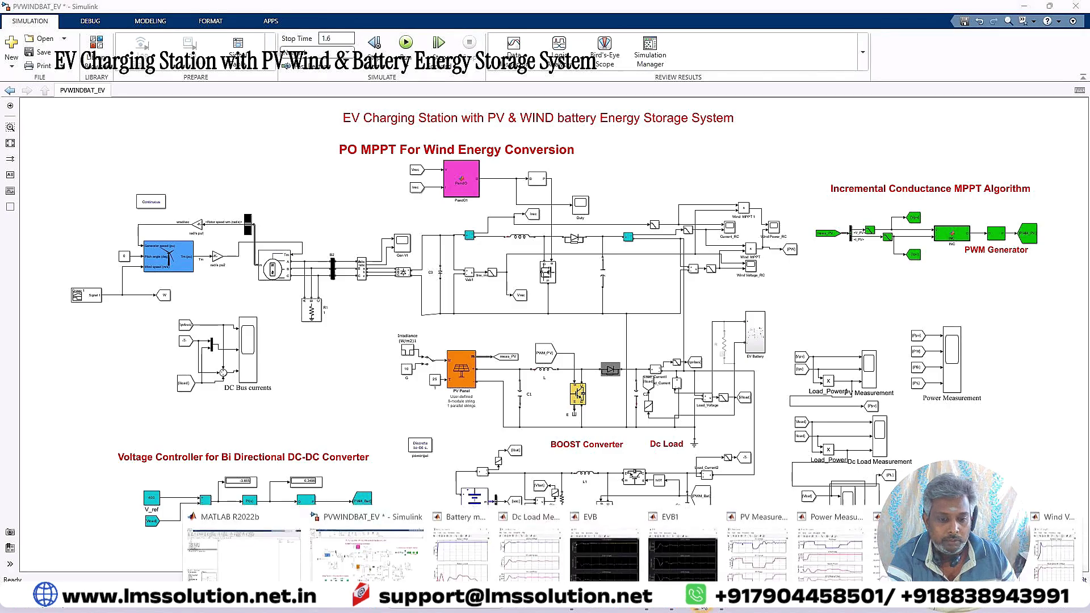
{"action": "mouse_move", "coordinate": [832, 548]}
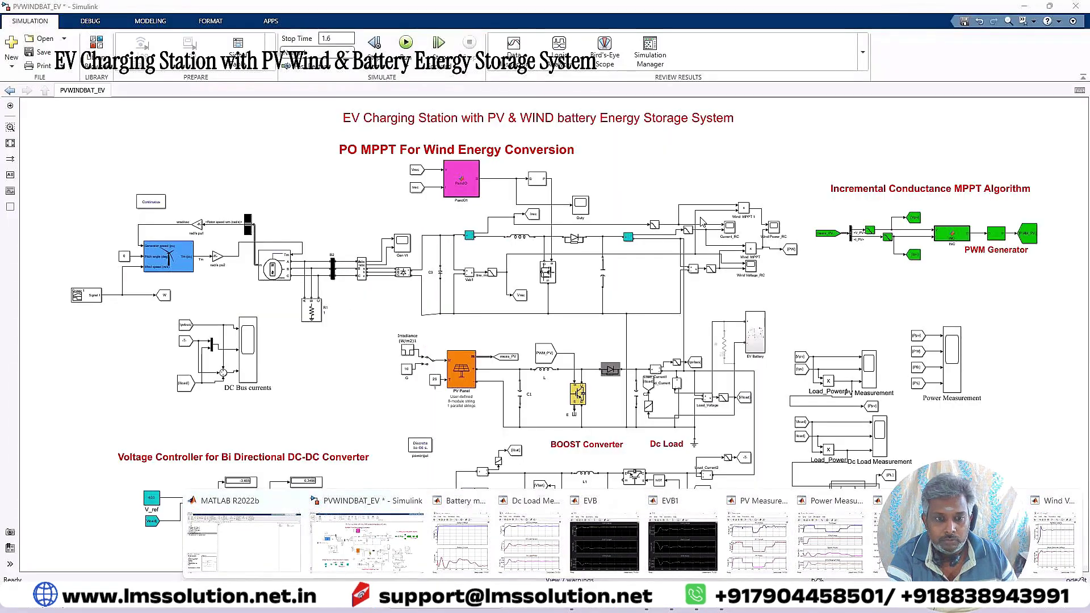
{"action": "double_click", "coordinate": [408, 352]}
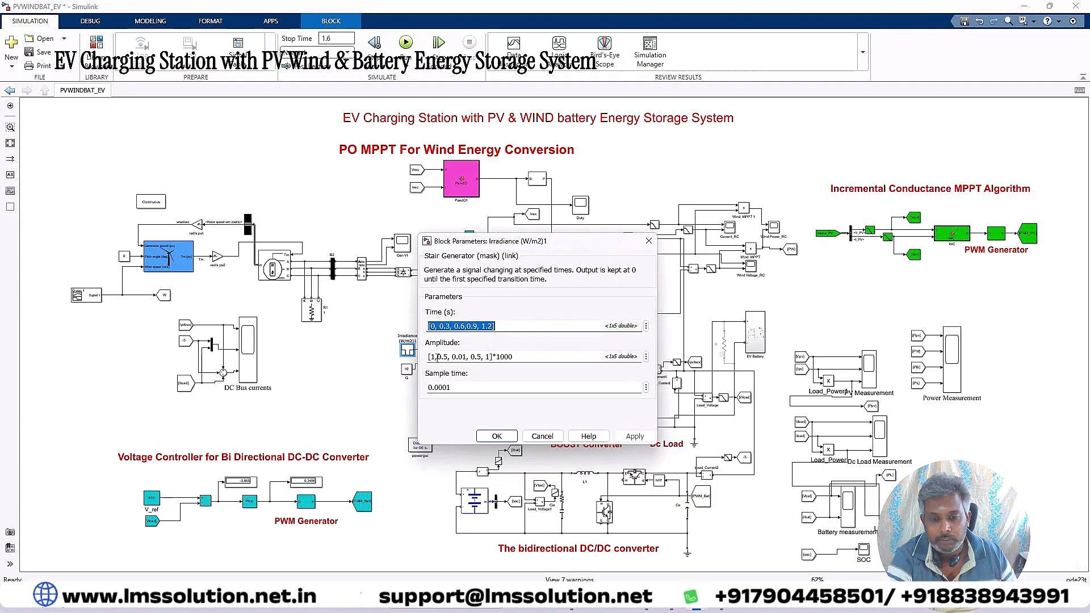
{"action": "triple_click", "coordinate": [437, 357]}
{"action": "left_click", "coordinate": [464, 358]}
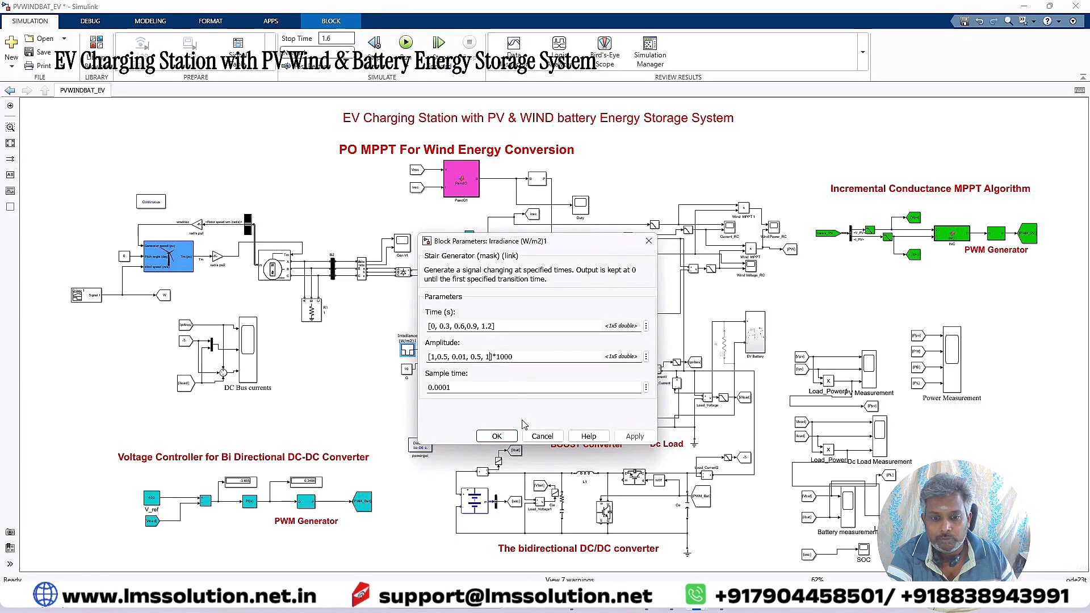
{"action": "left_click", "coordinate": [497, 436]}
Review the wind speed profile in the wind turbine's Signal Builder block and close it
{"action": "left_click", "coordinate": [83, 295]}
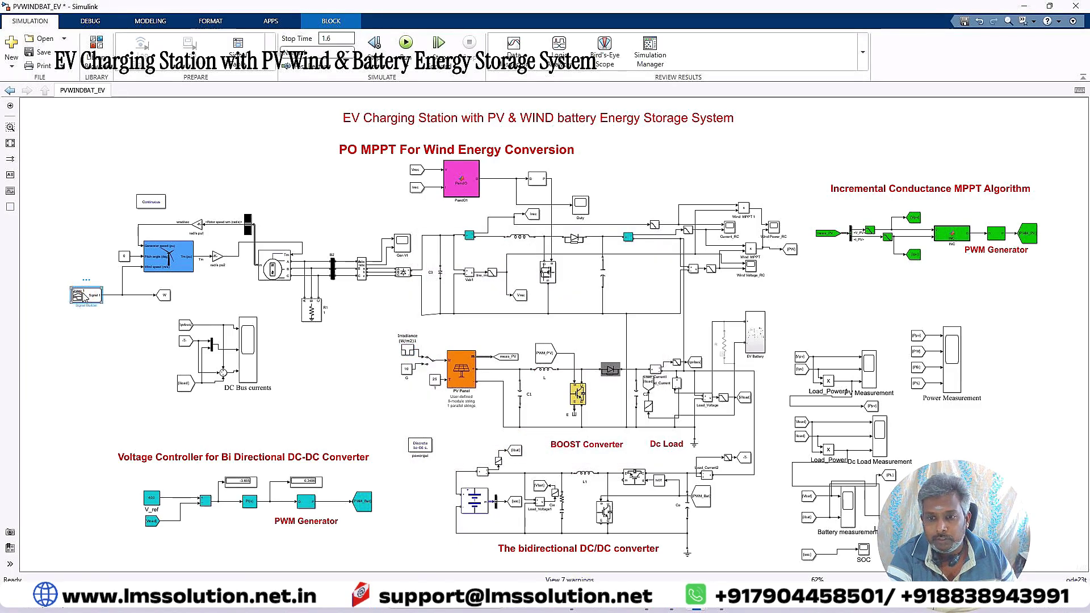
{"action": "double_click", "coordinate": [83, 295]}
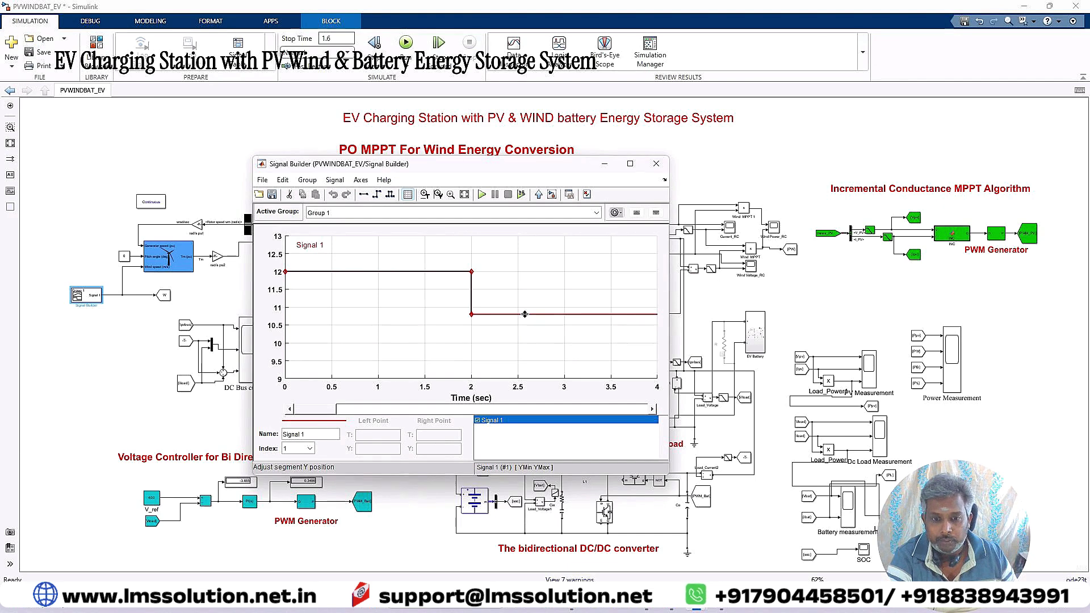
{"action": "left_click", "coordinate": [656, 163]}
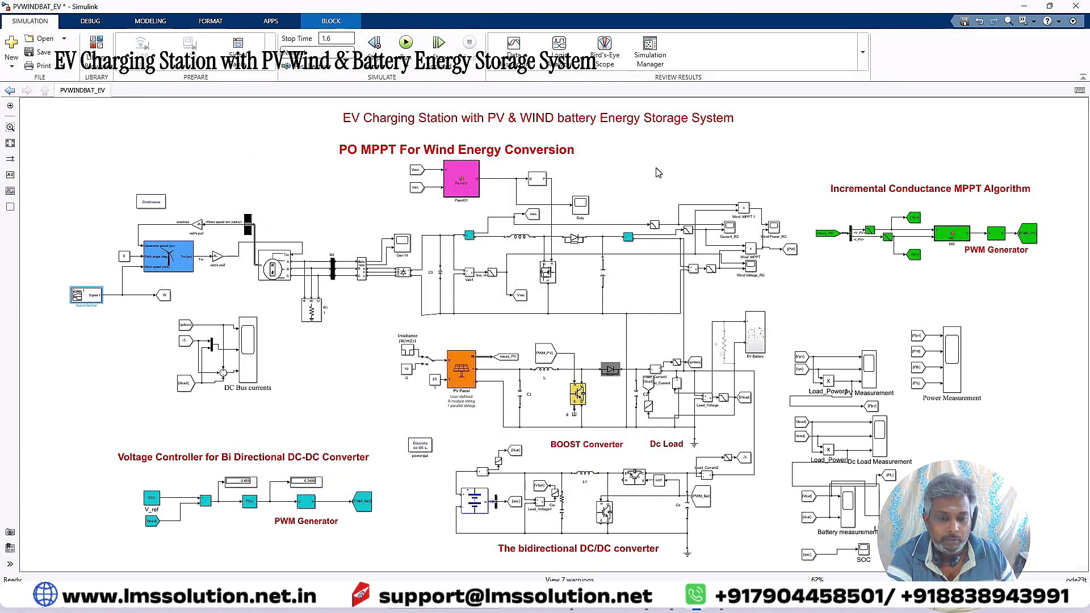
Show the EVB, EVB1 and Power Measurement scopes alongside the PV, battery and wind power scopes for comparison
{"action": "mouse_move", "coordinate": [694, 607]}
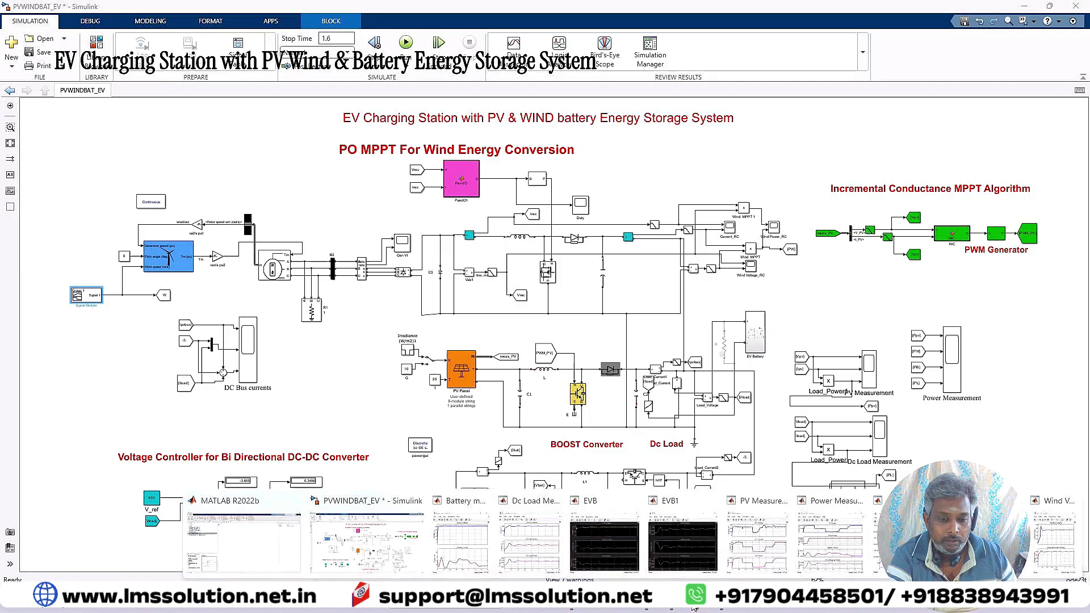
{"action": "left_click", "coordinate": [801, 562]}
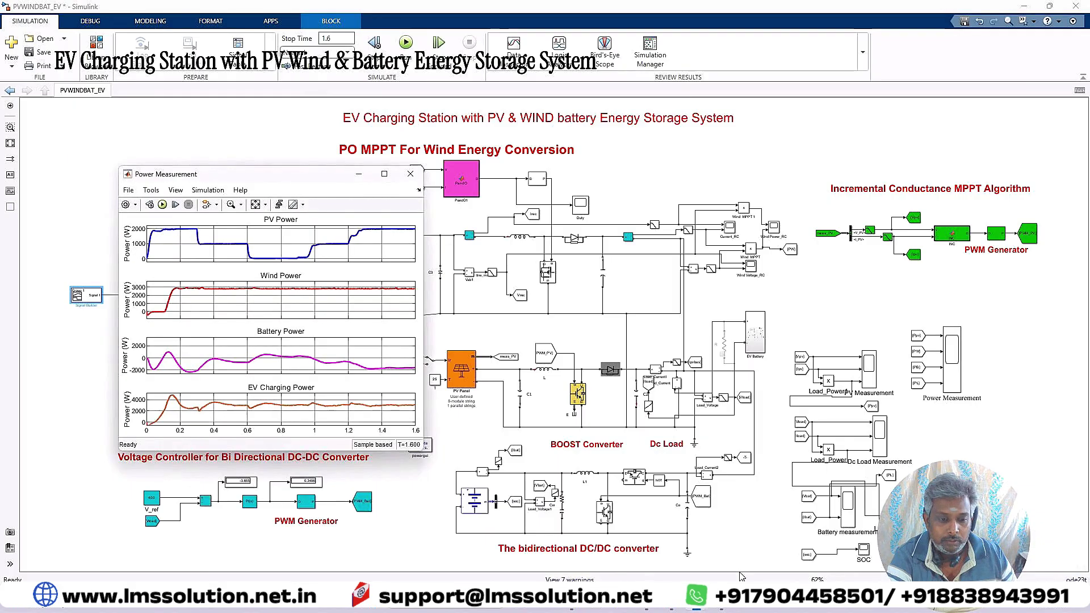
{"action": "left_click", "coordinate": [358, 174]}
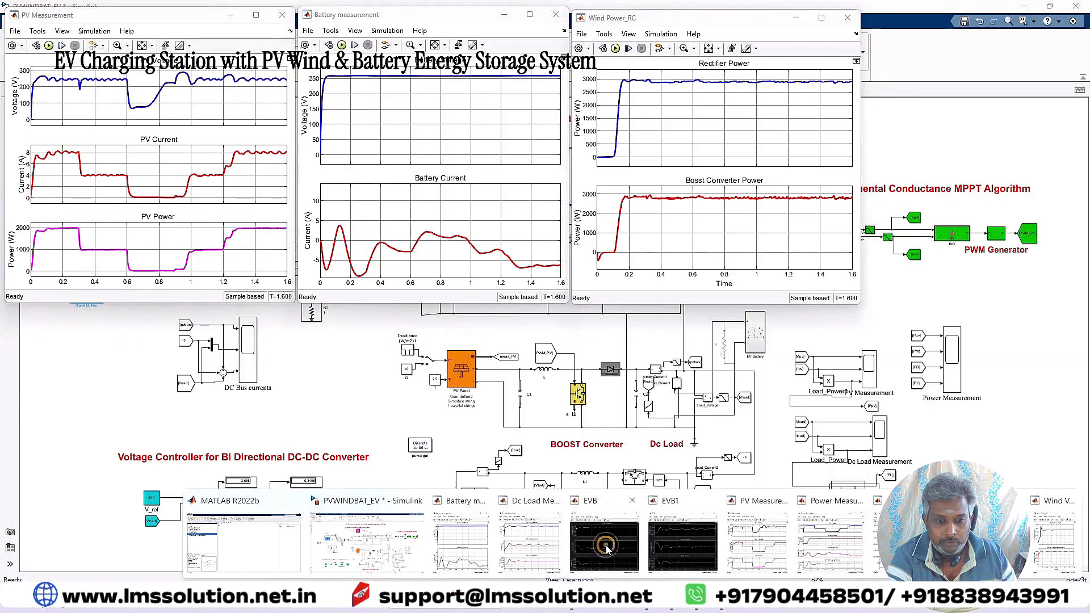
{"action": "left_click", "coordinate": [606, 548]}
{"action": "left_click", "coordinate": [682, 546]}
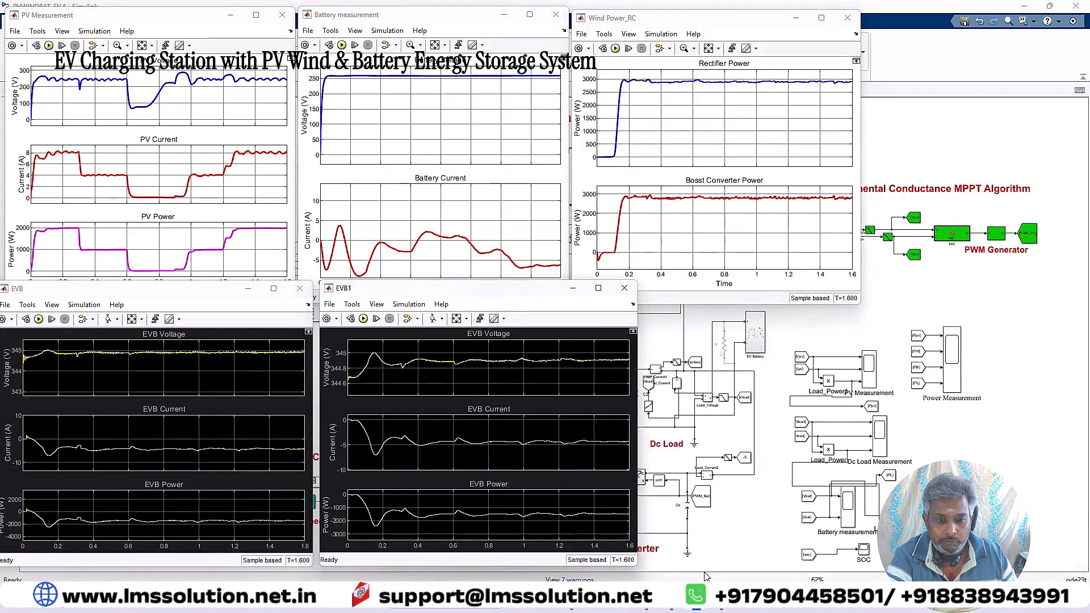
{"action": "mouse_move", "coordinate": [705, 609]}
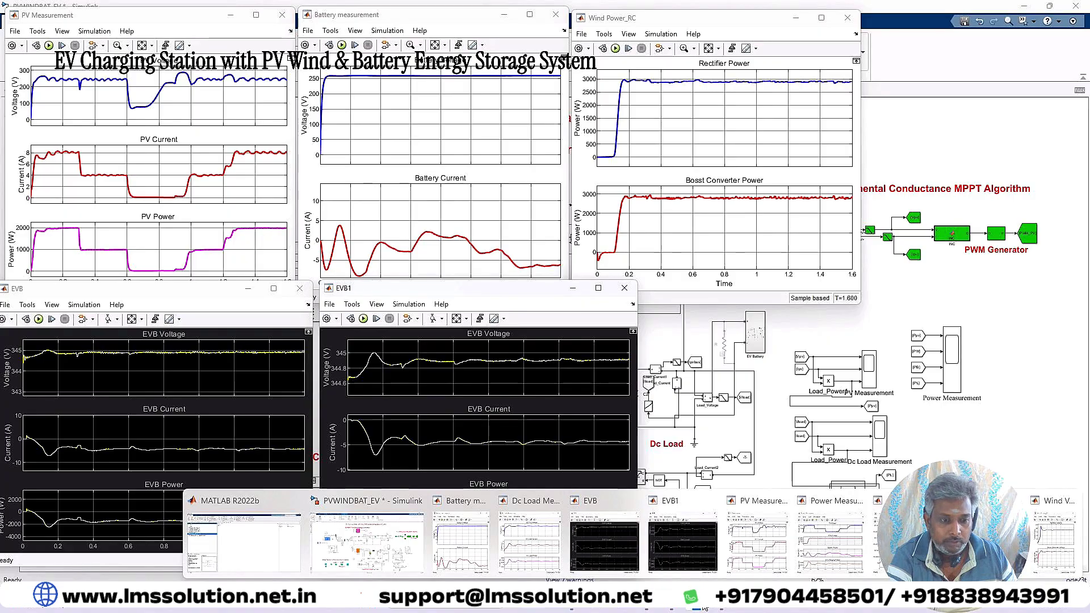
{"action": "left_click", "coordinate": [831, 542]}
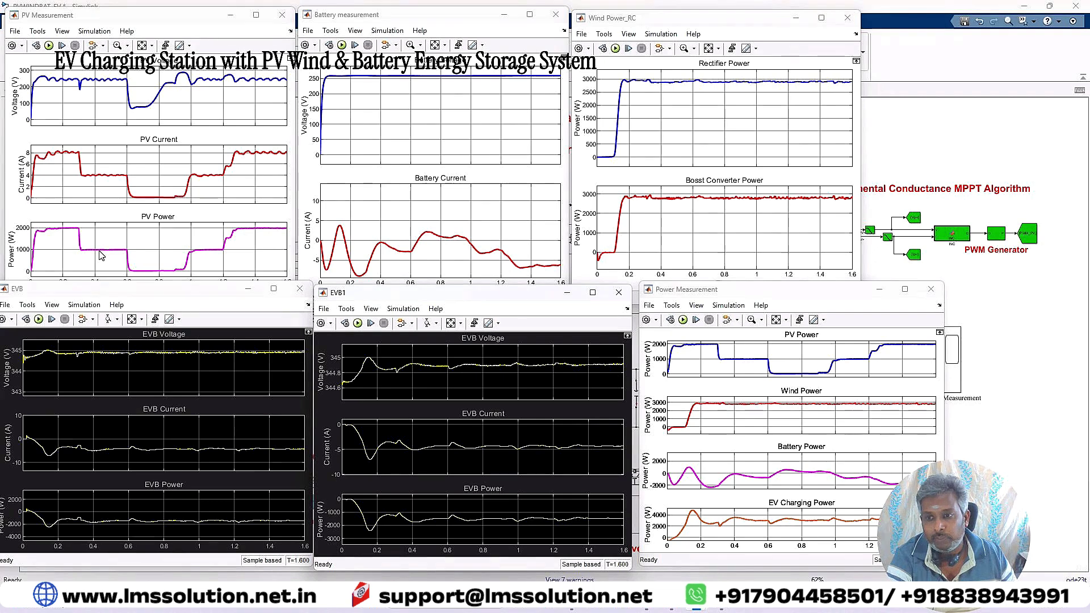
Examine the wind rectifier and boost converter power, the storage battery current, and the EV battery waveforms in their scopes
{"action": "left_click_drag", "start_coordinate": [172, 295], "coordinate": [173, 306]}
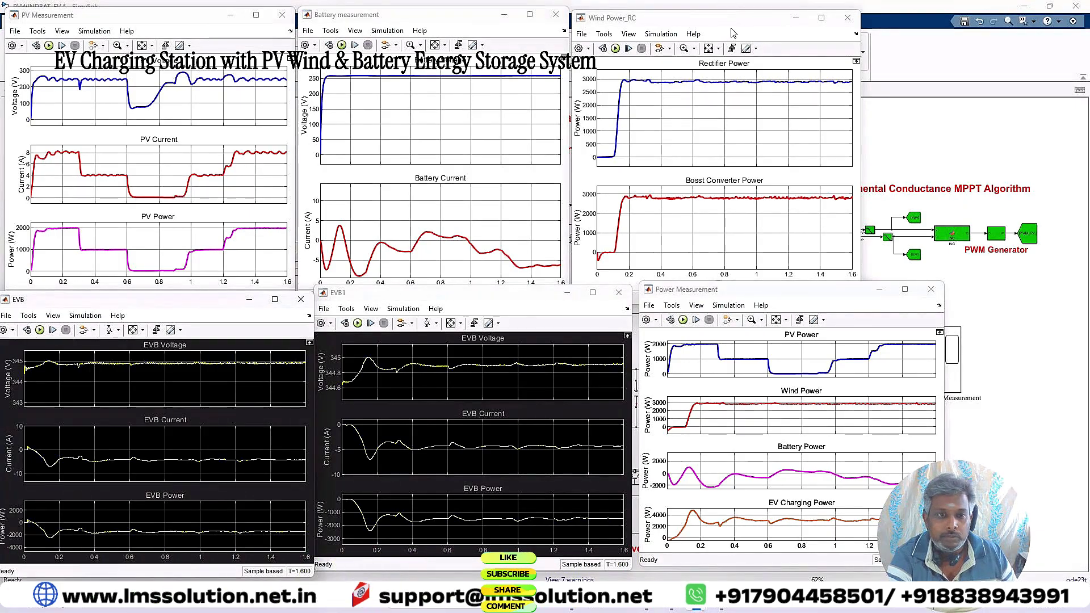
{"action": "left_click", "coordinate": [724, 108]}
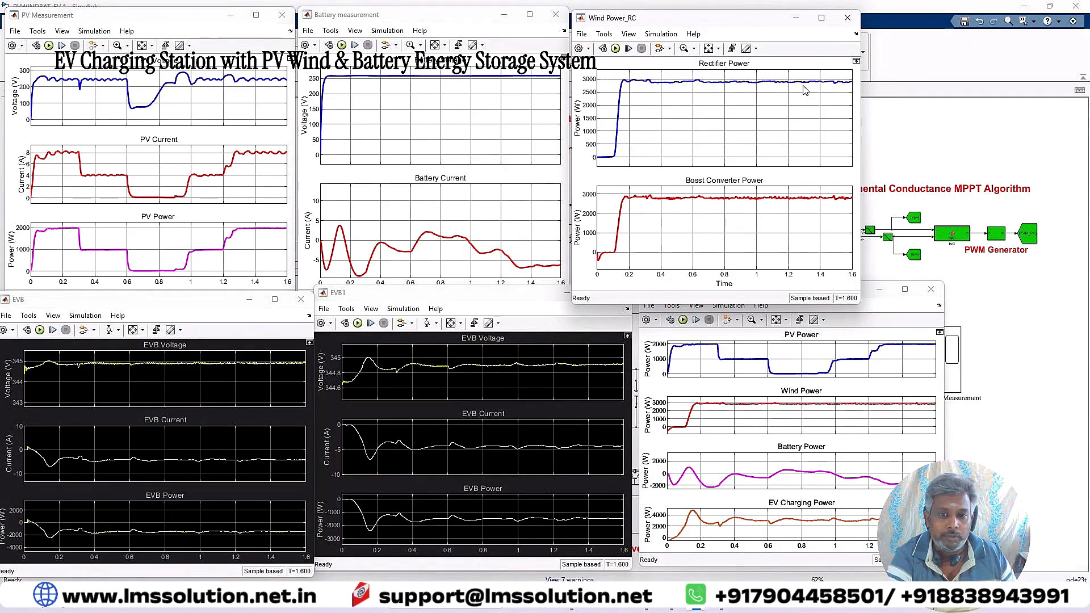
{"action": "left_click", "coordinate": [439, 25]}
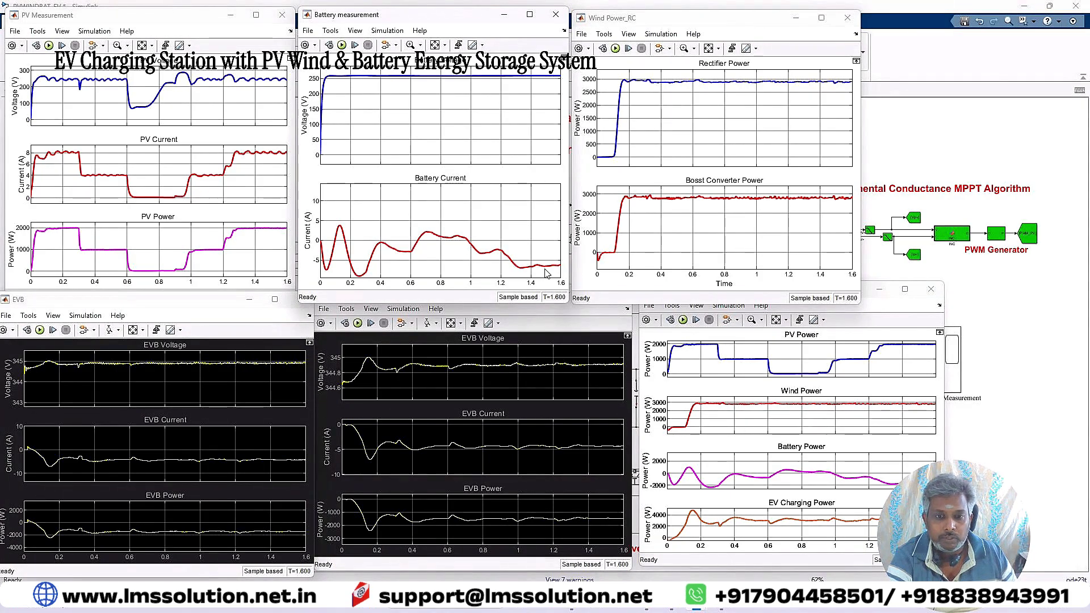
{"action": "left_click", "coordinate": [205, 302]}
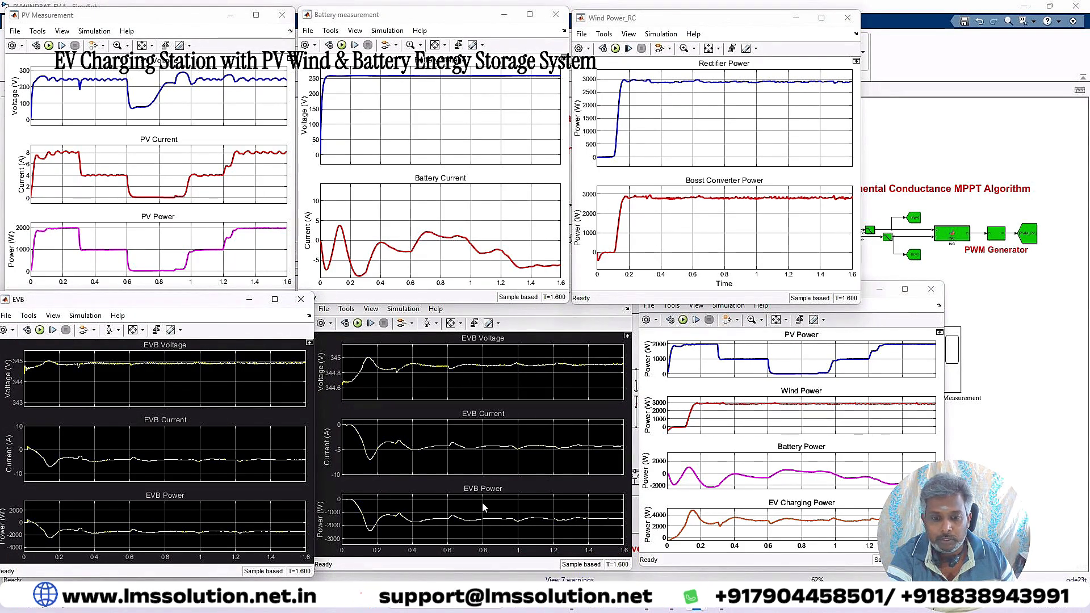
Compare the PV, wind, battery and EV charging power curves, and review the storage battery's state of charge in the SOC scope
{"action": "left_click", "coordinate": [829, 306]}
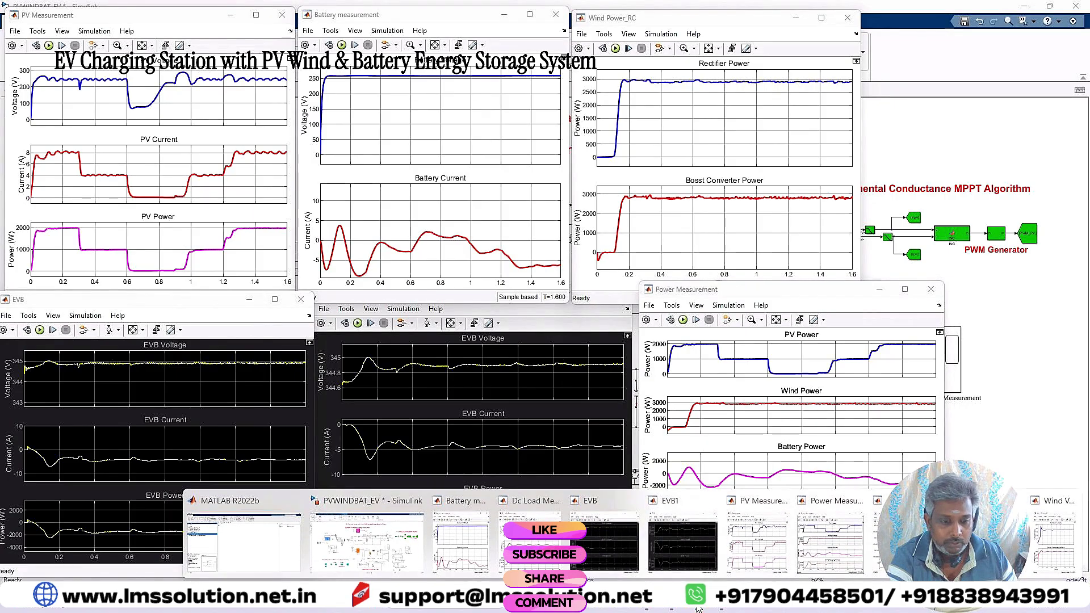
{"action": "left_click", "coordinate": [681, 512]}
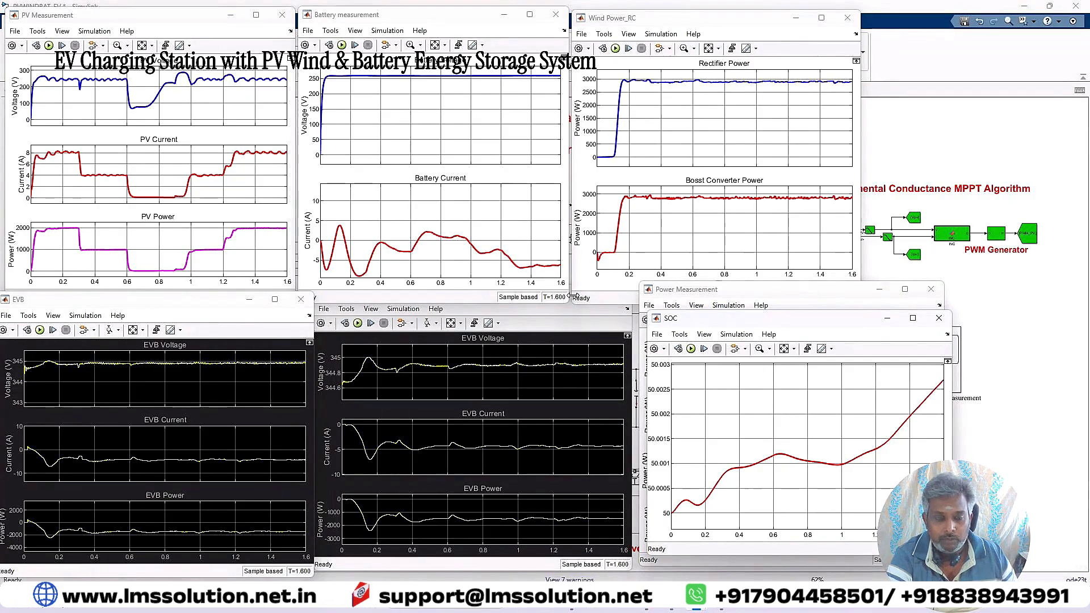
{"action": "left_click", "coordinate": [1000, 309]}
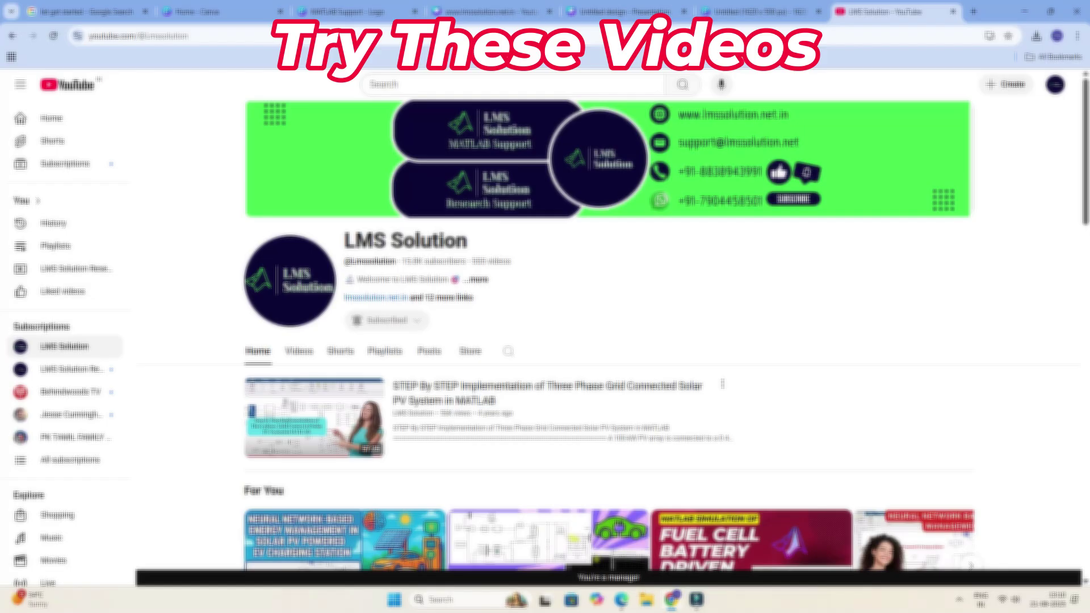
{"action": "scroll", "coordinate": [607, 341], "scroll_direction": "down", "scroll_amount": 10}
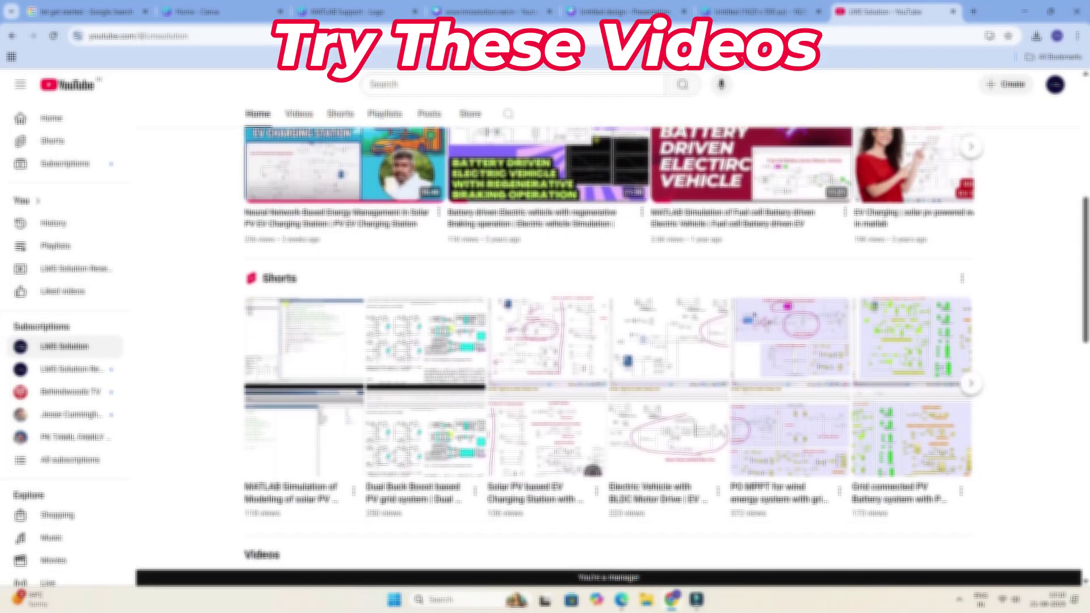
{"action": "scroll", "coordinate": [608, 340], "scroll_direction": "down", "scroll_amount": 8}
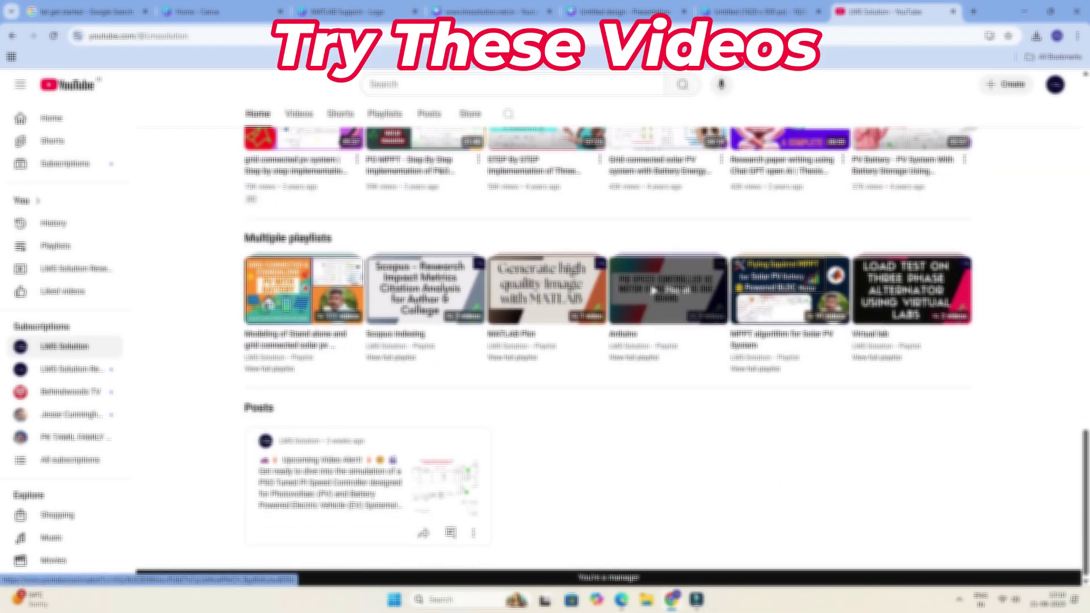
{"action": "scroll", "coordinate": [608, 340], "scroll_direction": "up", "scroll_amount": 18}
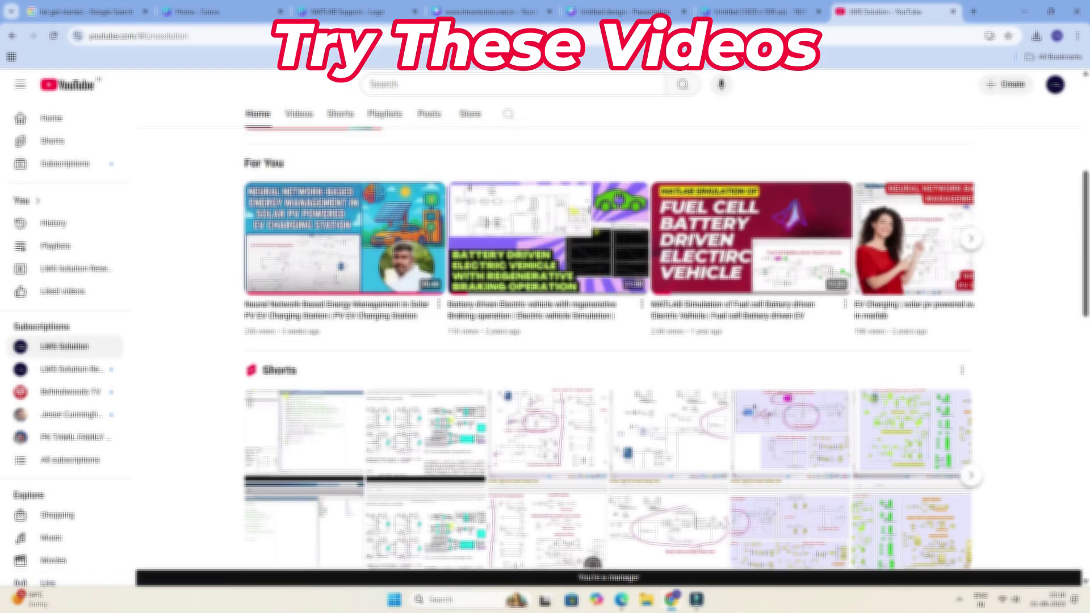